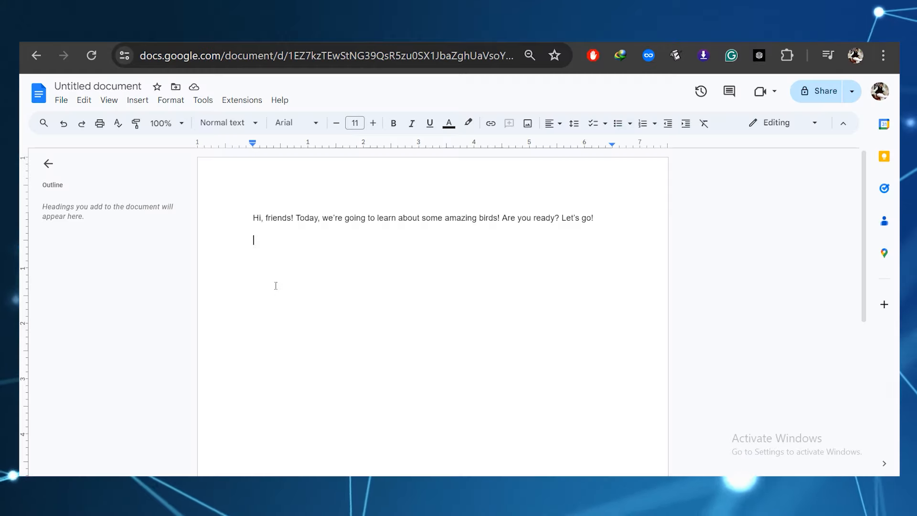
Continue the bird script in the document with the eagle, parrot, hummingbird and owl paragraphs and a closing sign-off.
type("First up, we have the majestic eagle. Eagles have sharp eyes and can see their prey from far away. They soar high in the sky and have strong, powerful wings. Can you flap your wings like an eagle?")
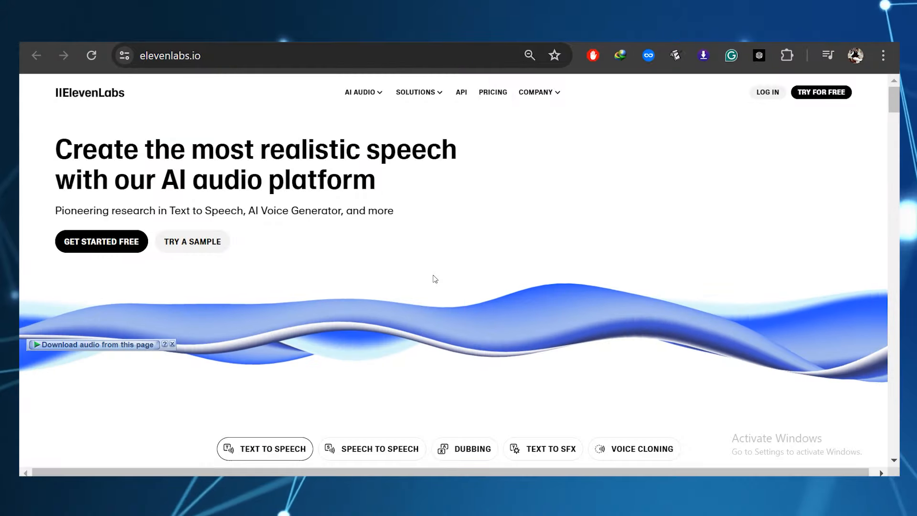
Switch to ElevenLabs speech synthesis and select the recently used Ryan Kurk voice for text to speech.
scroll(388, 267, "down", 5)
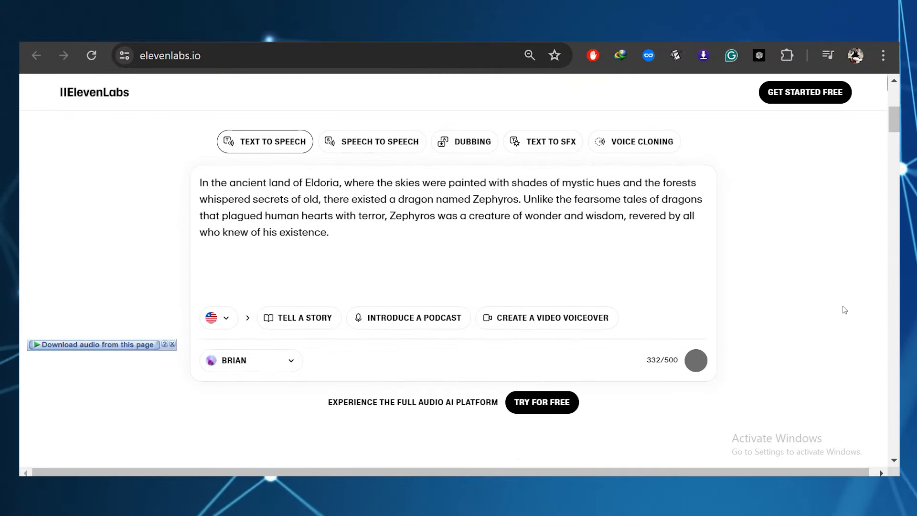
scroll(897, 96, "up", 5)
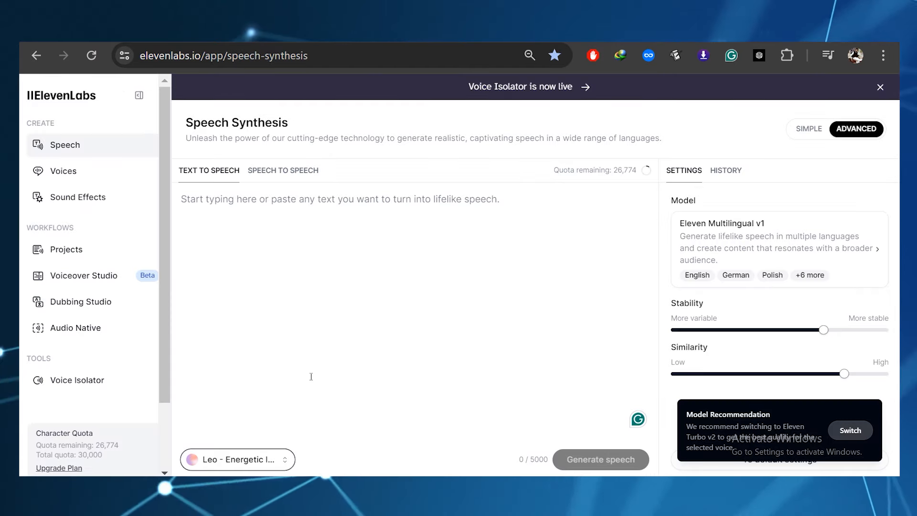
left_click(247, 459)
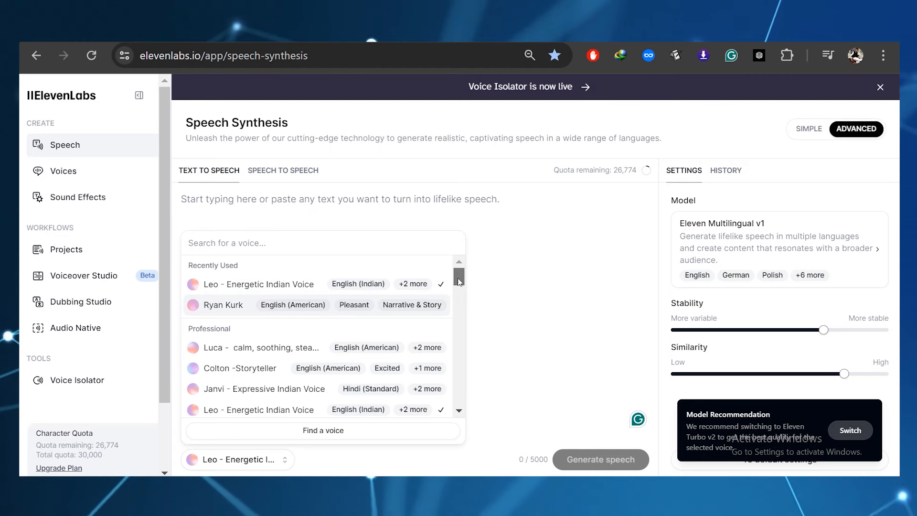
left_click(325, 304)
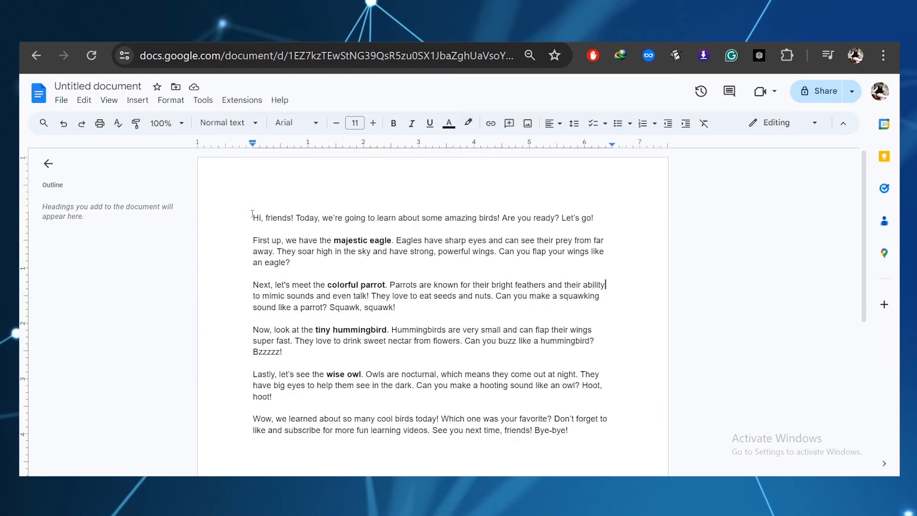
Copy the document's opening "Hi, friends!" paragraph into ElevenLabs, then generate and download its speech.
left_click_drag(252, 216, 659, 218)
key("ctrl+c")
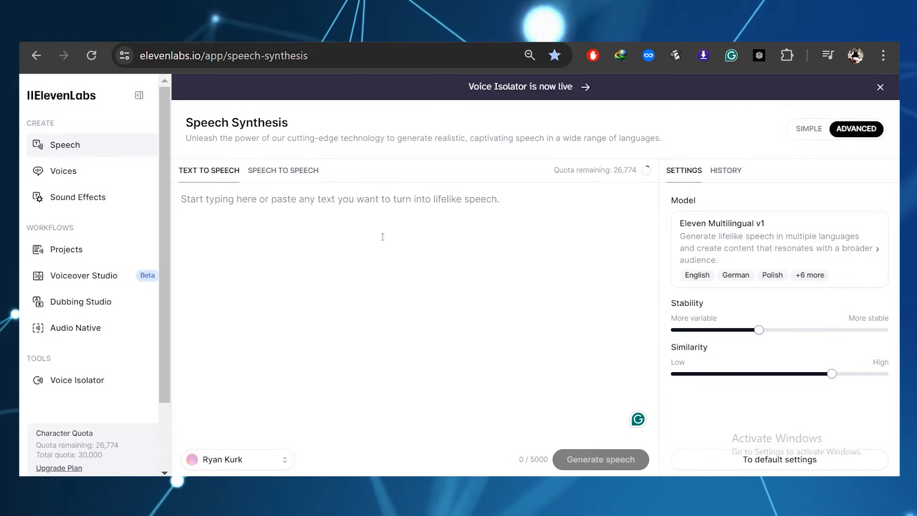
left_click(417, 250)
key("ctrl+v")
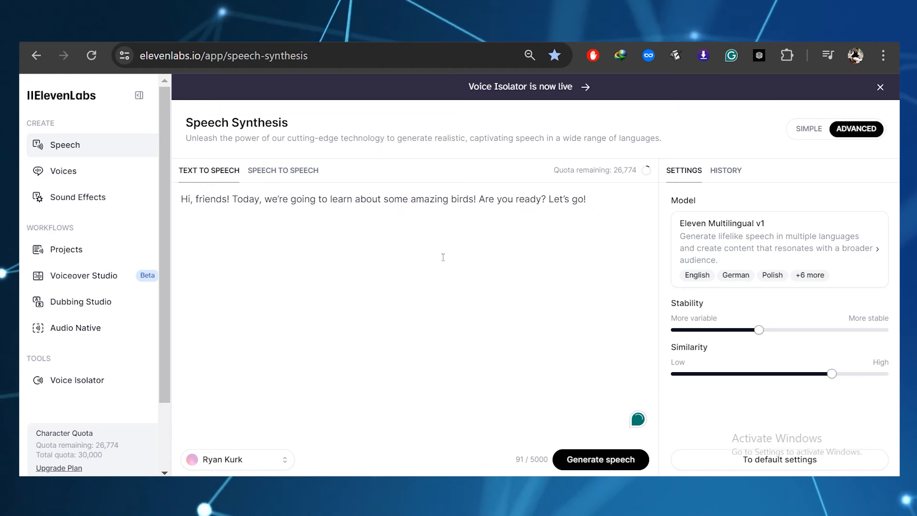
left_click(588, 460)
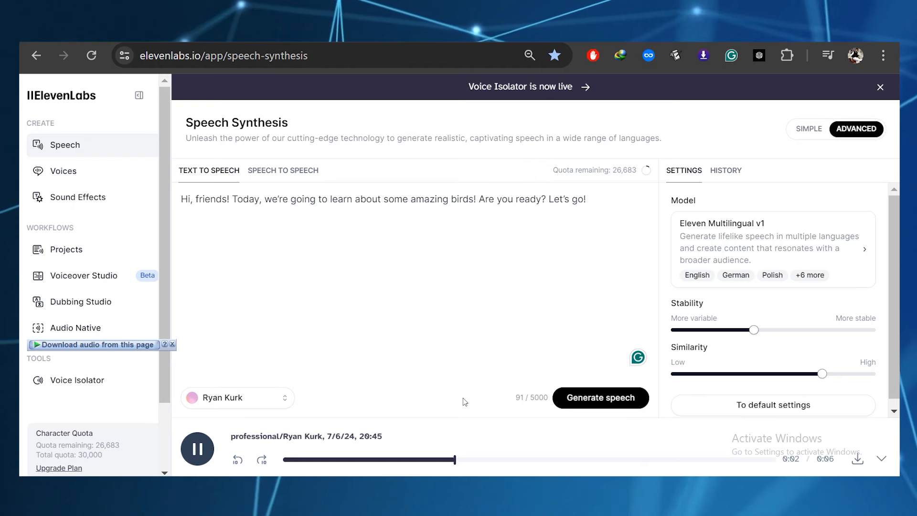
left_click(858, 460)
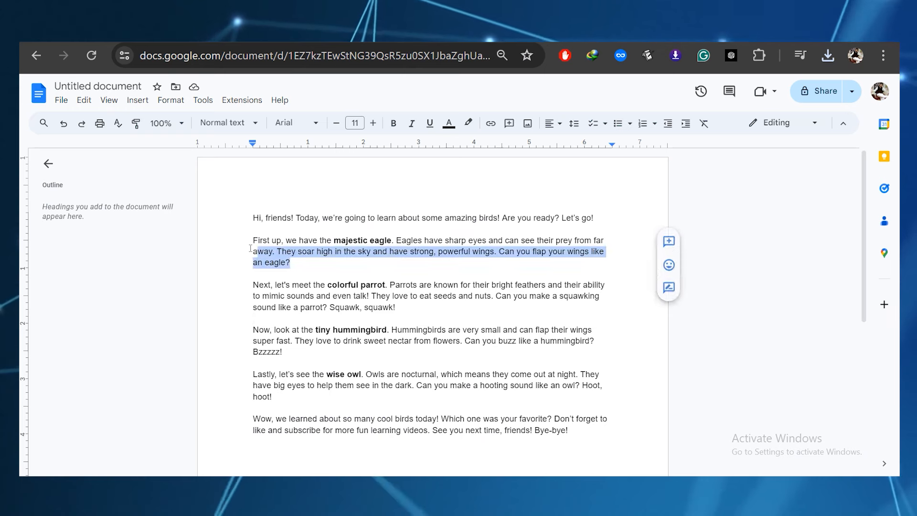
Replace the text-to-speech text with the document's majestic eagle paragraph and generate its speech.
key("shift+Up")
key("shift+Up")
key("shift+Home")
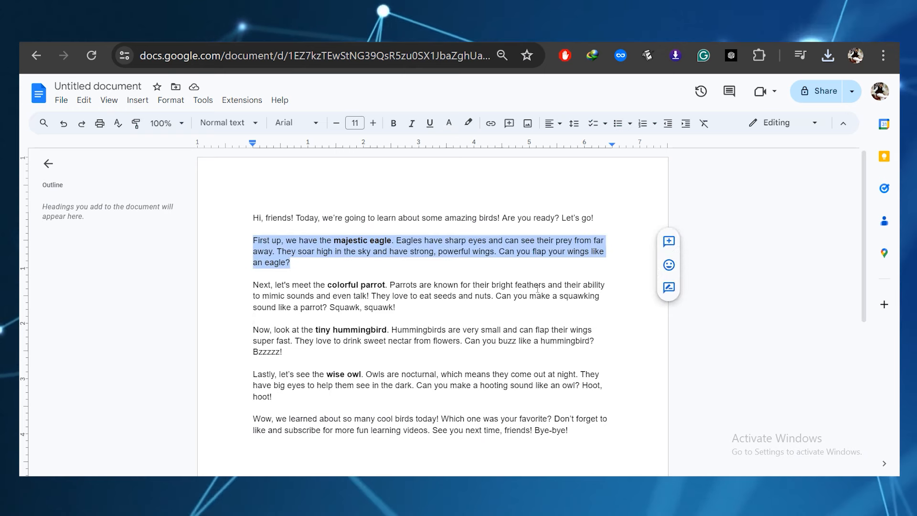
key("ctrl+c")
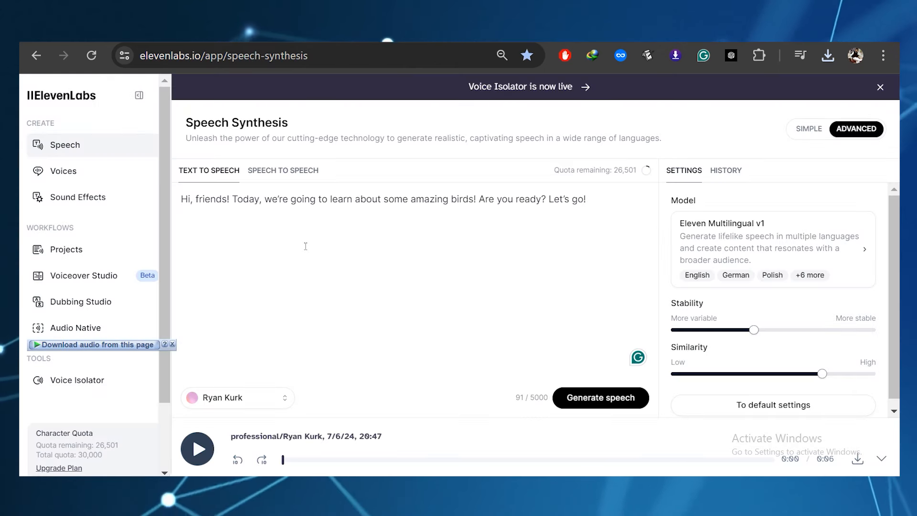
key("ctrl+a")
key("ctrl+v")
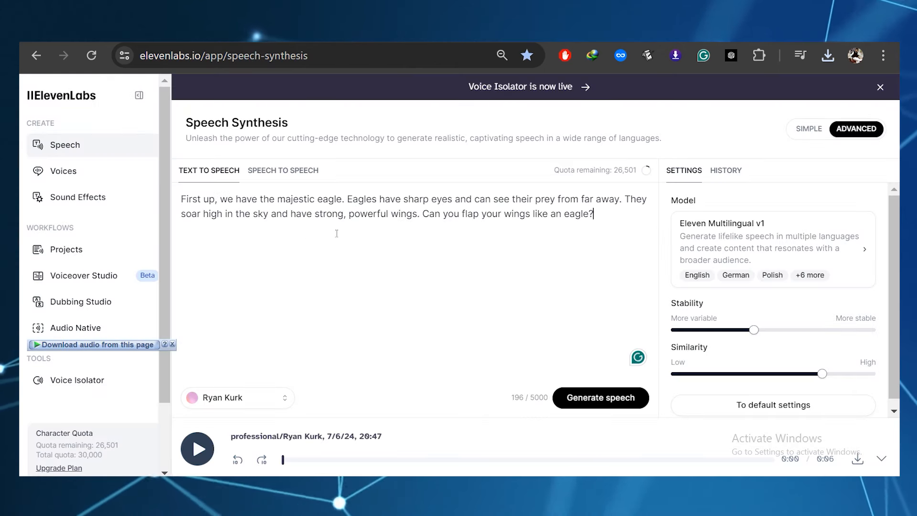
key("ctrl+Return")
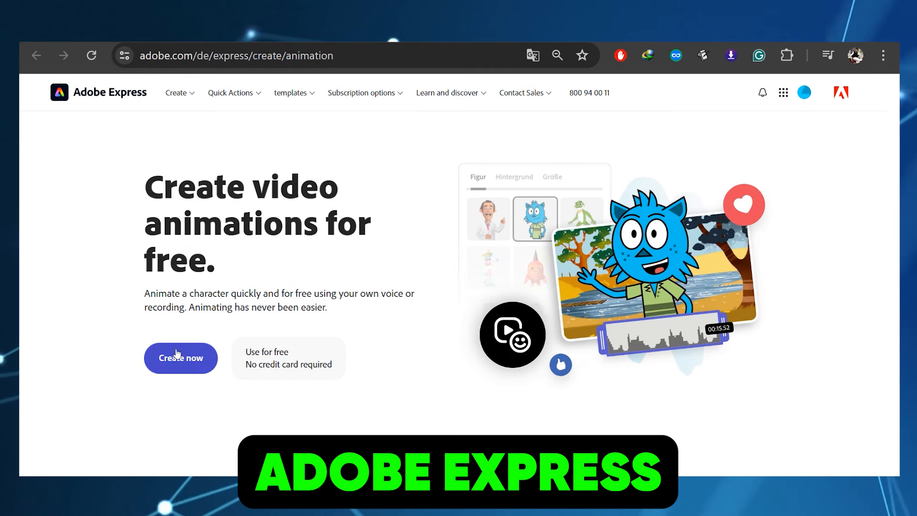
Open Adobe Express's Animate from audio tool and choose the snowman Aurora as the animated character.
left_click(177, 353)
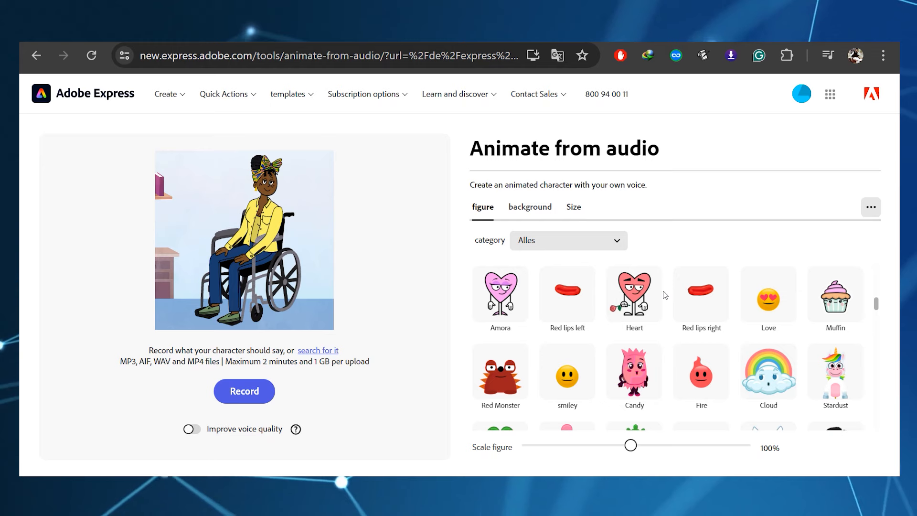
scroll(652, 319, "down", 5)
scroll(651, 319, "down", 15)
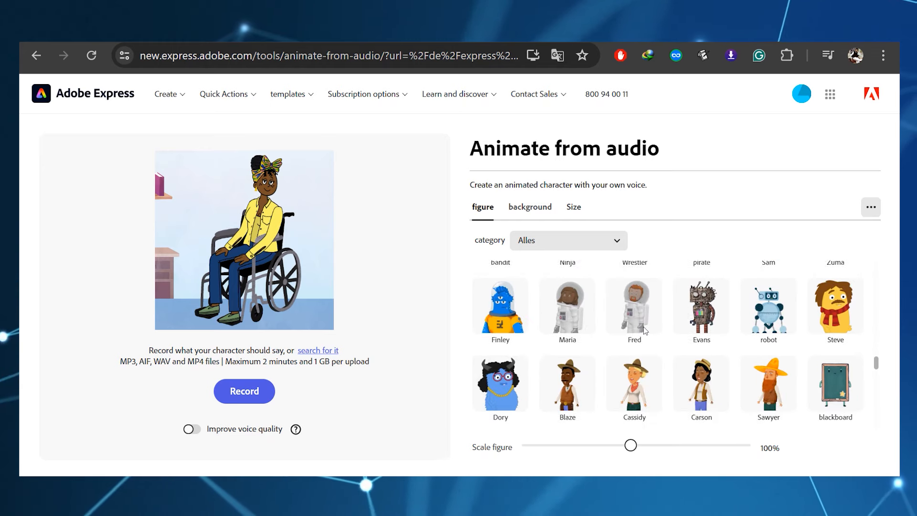
scroll(646, 331, "down", 2)
scroll(645, 331, "up", 3)
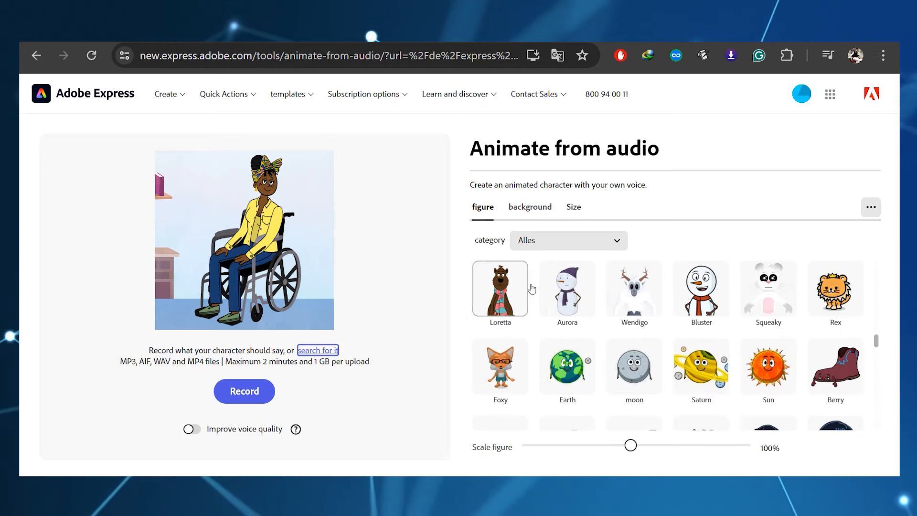
left_click(572, 297)
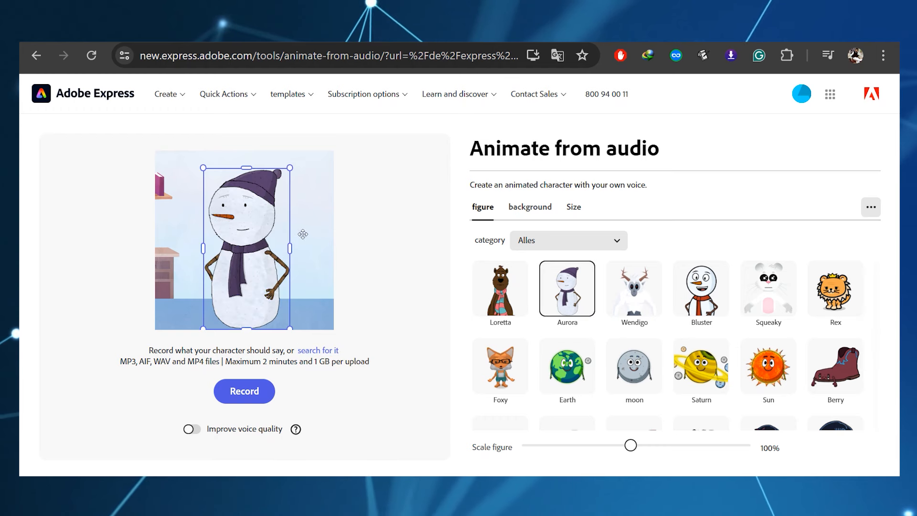
Give the snowman scene a plain green custom-colour background.
left_click(530, 207)
left_click(497, 329)
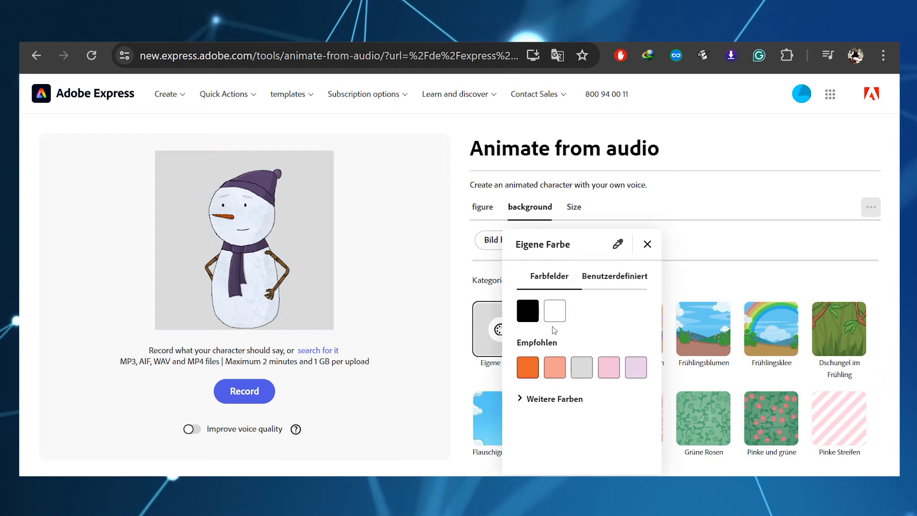
left_click(561, 400)
left_click(606, 455)
left_click(580, 423)
Resize the animation to the YouTube 16:9 landscape format, 1920 x 1080.
left_click(574, 206)
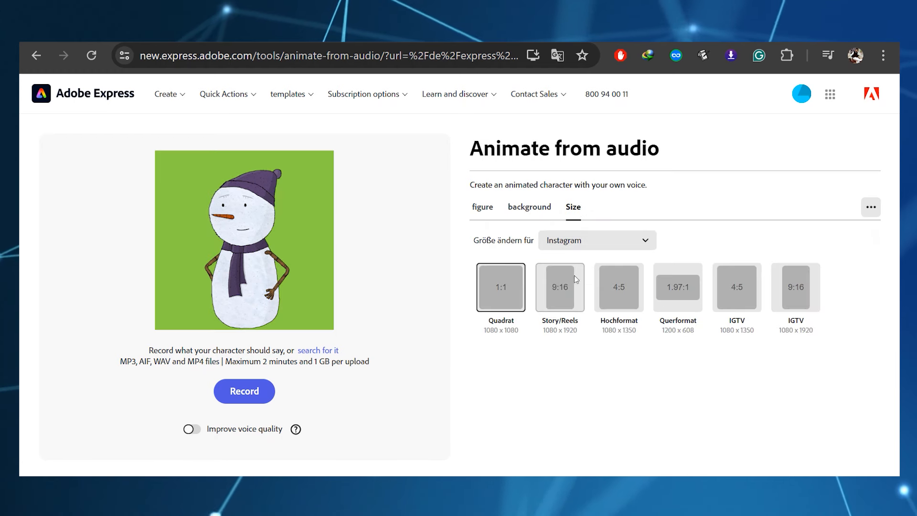
left_click(588, 241)
left_click(567, 324)
left_click(505, 290)
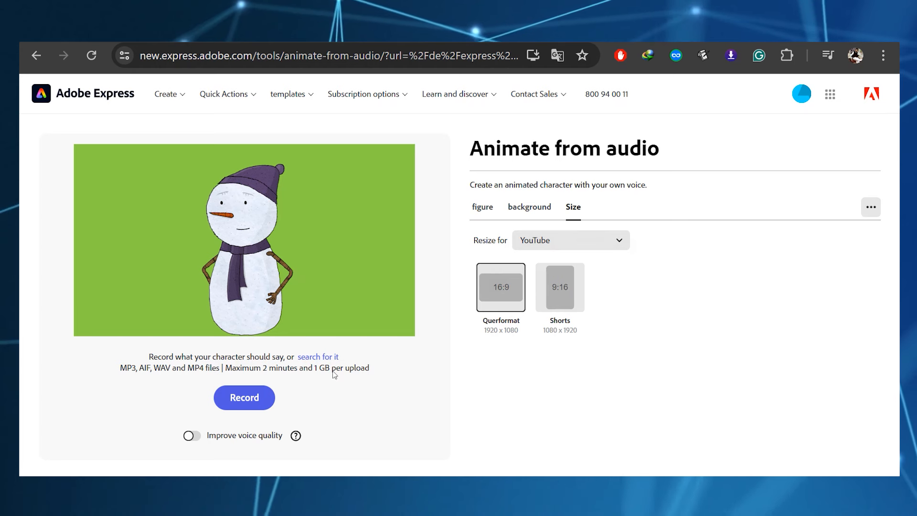
Animate the snowman with the opening paragraph's voice-over, and preview and download the resulting clip.
left_click(318, 356)
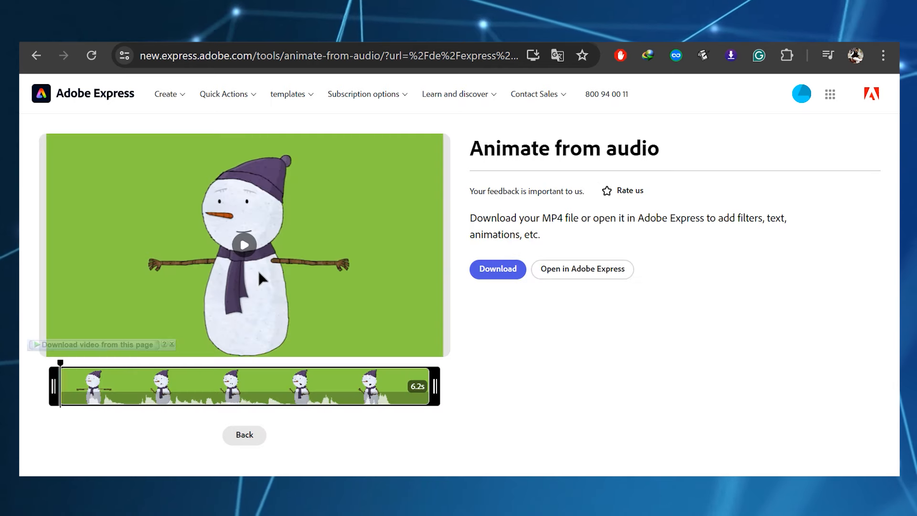
left_click(245, 244)
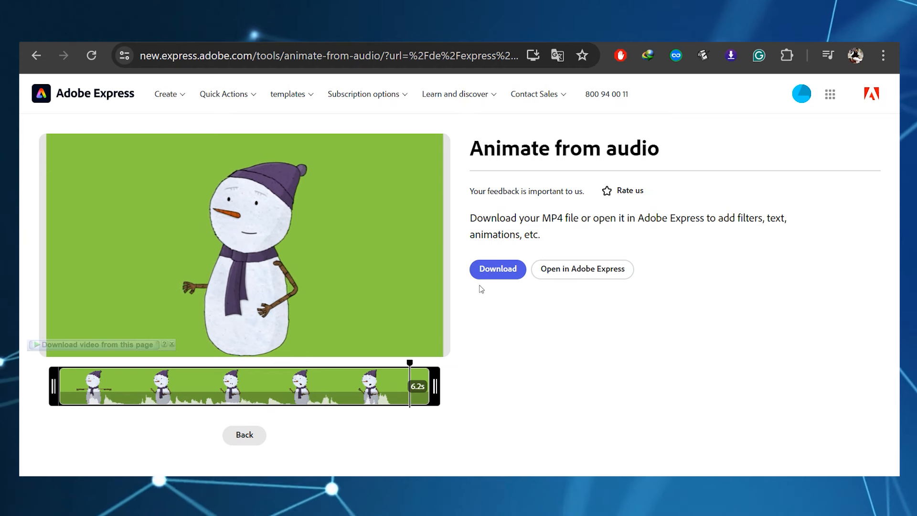
left_click(496, 269)
left_click(275, 415)
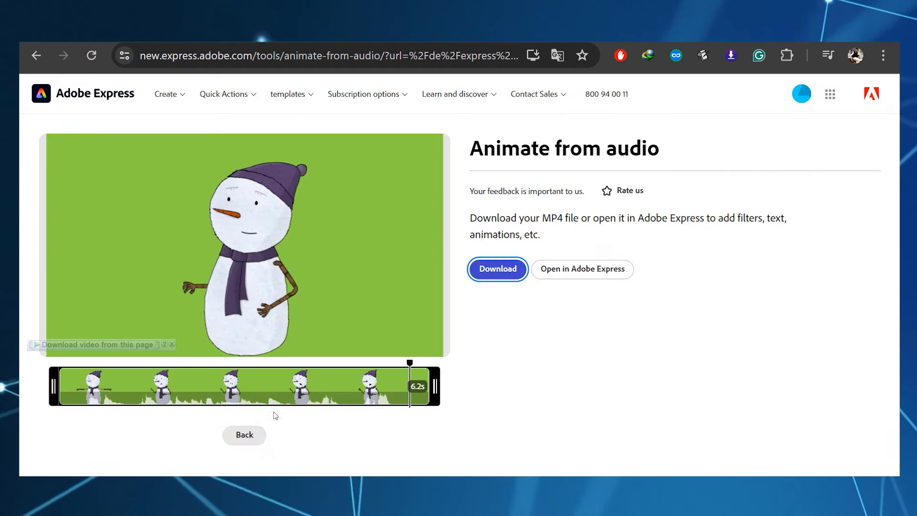
left_click(258, 438)
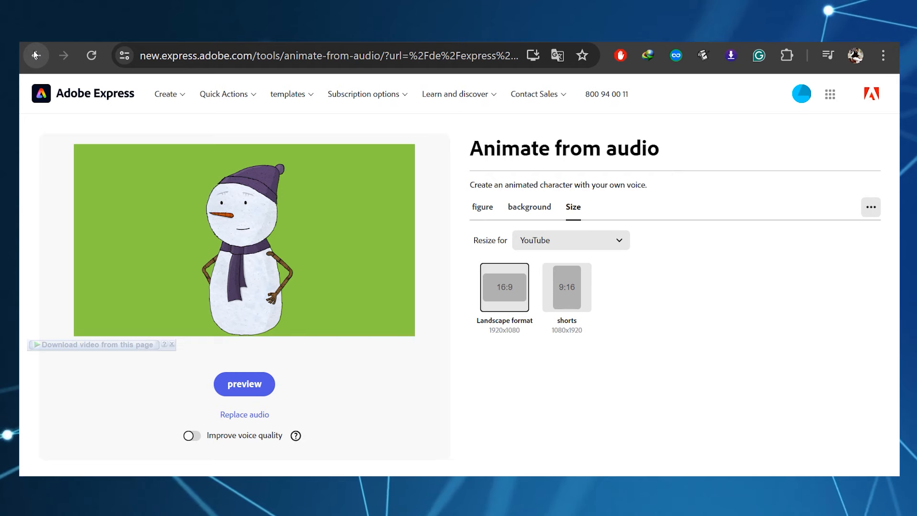
left_click(35, 55)
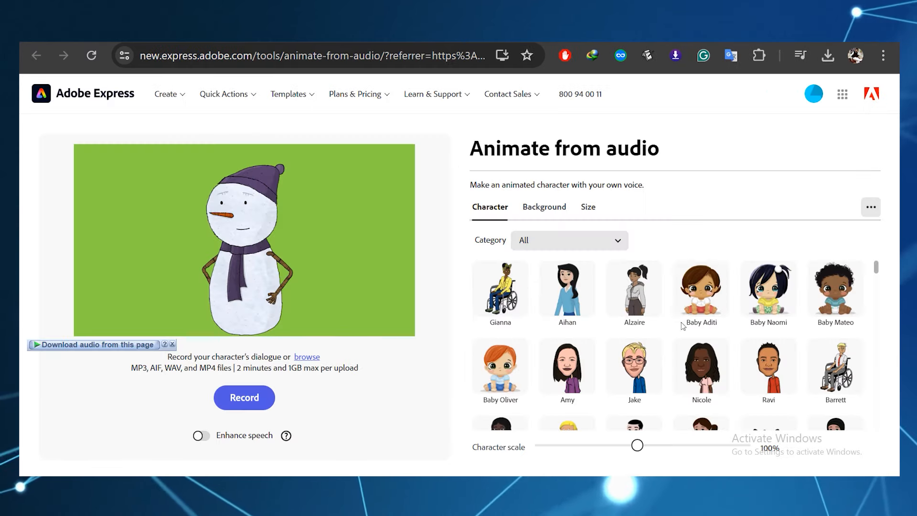
scroll(683, 326, "down", 5)
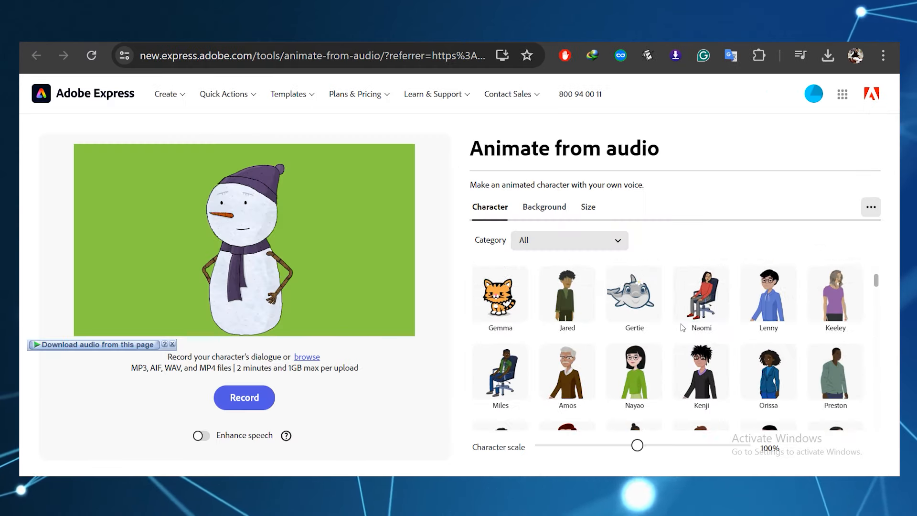
left_click(552, 215)
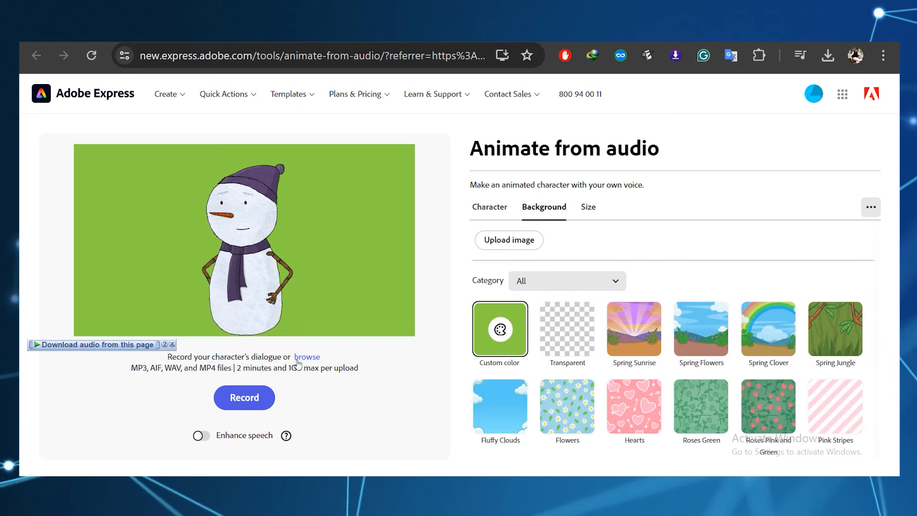
left_click(158, 100)
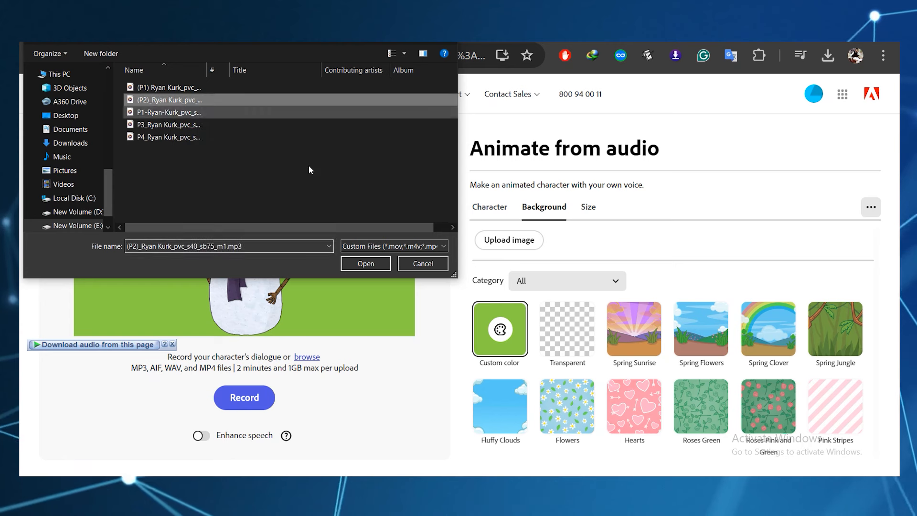
left_click(364, 263)
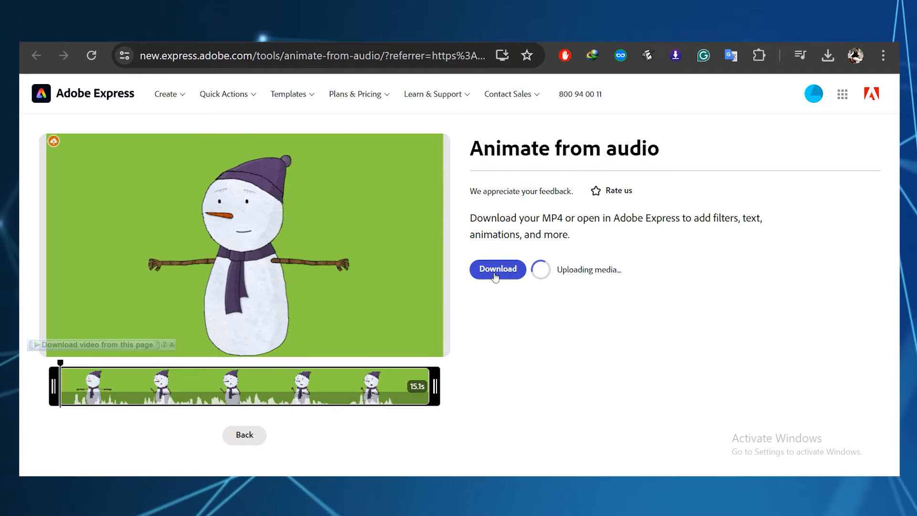
left_click(496, 270)
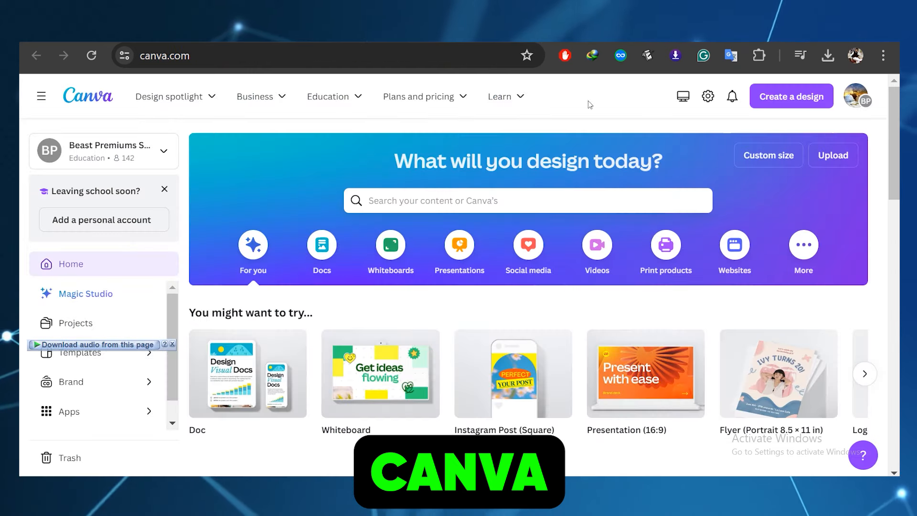
Switch to Canva and create a blank YouTube Video design.
left_click(605, 255)
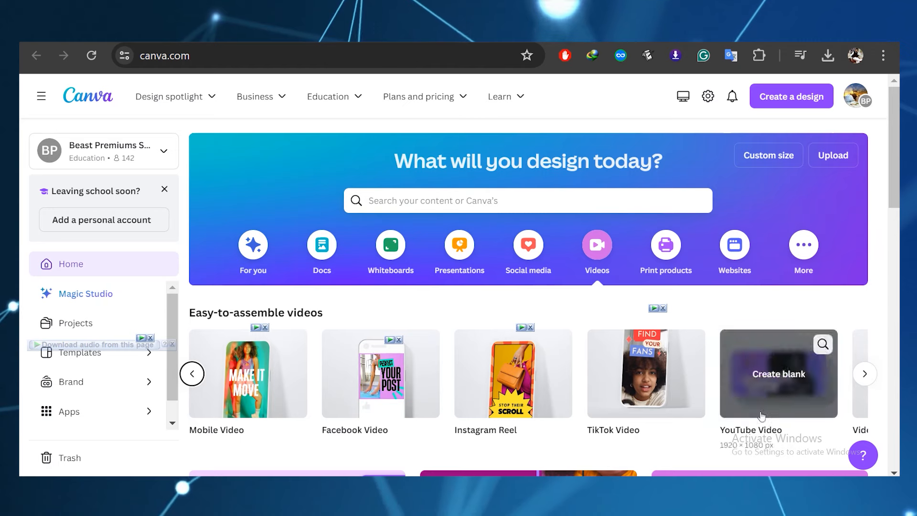
left_click(792, 388)
Search the graphics for "forest background", add the sunny clearing with the hollow log, and enlarge it to cover the page.
left_click(29, 179)
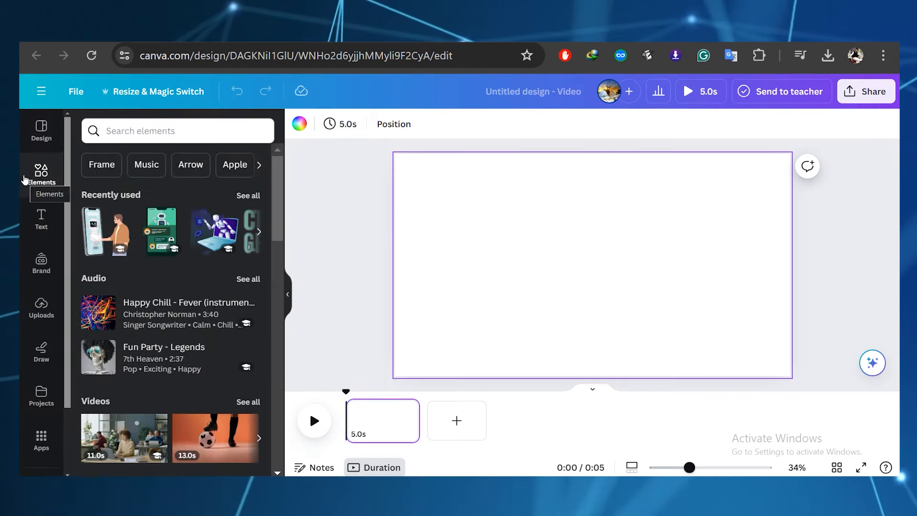
left_click(183, 133)
type("forest background")
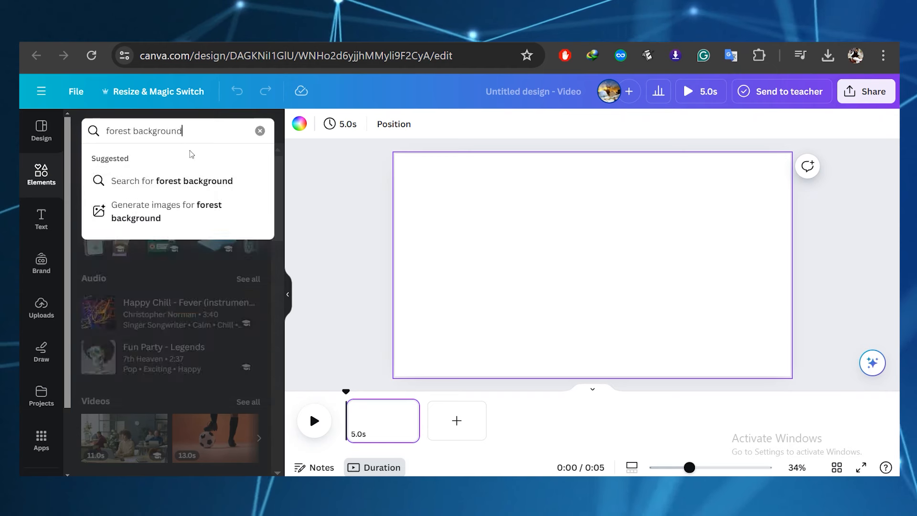
key("Return")
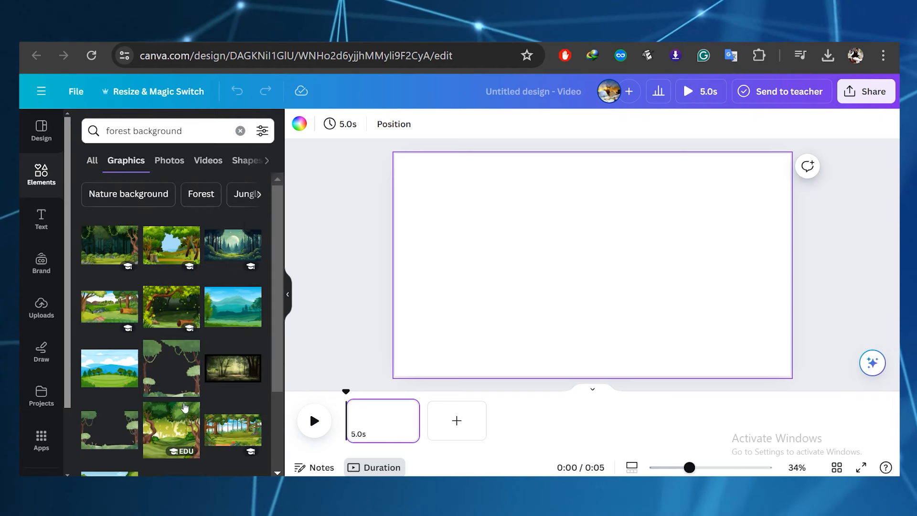
left_click(109, 306)
left_click_drag(430, 348, 401, 371)
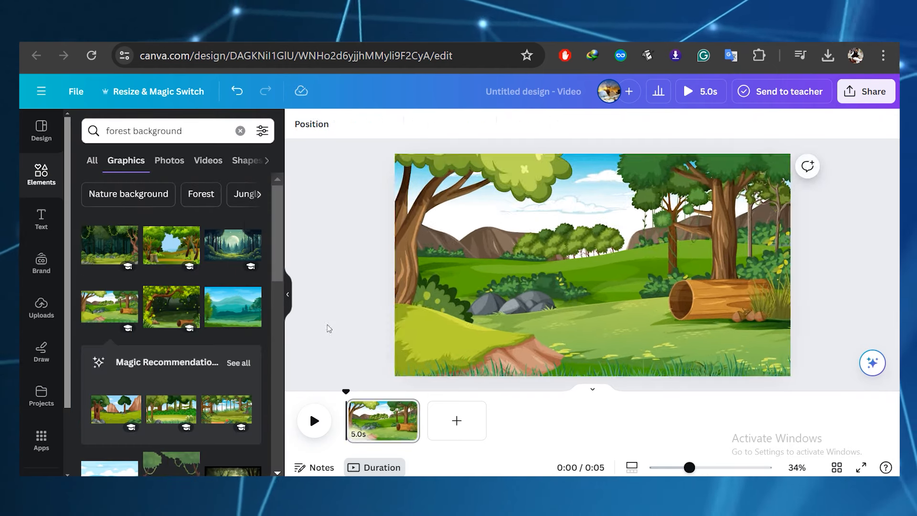
Search the graphics for "animated trees", add several animated trees, and scale and arrange them across the forest clearing.
left_click(193, 130)
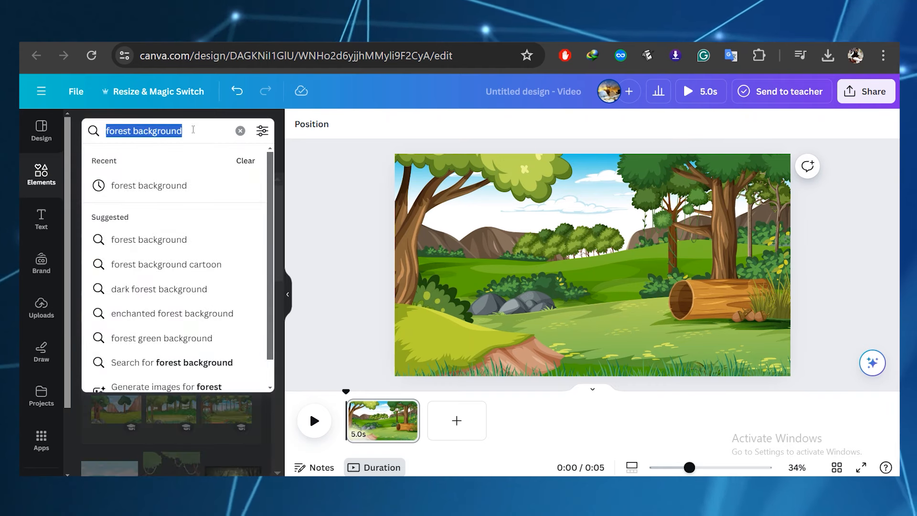
type("animated trees")
left_click(191, 171)
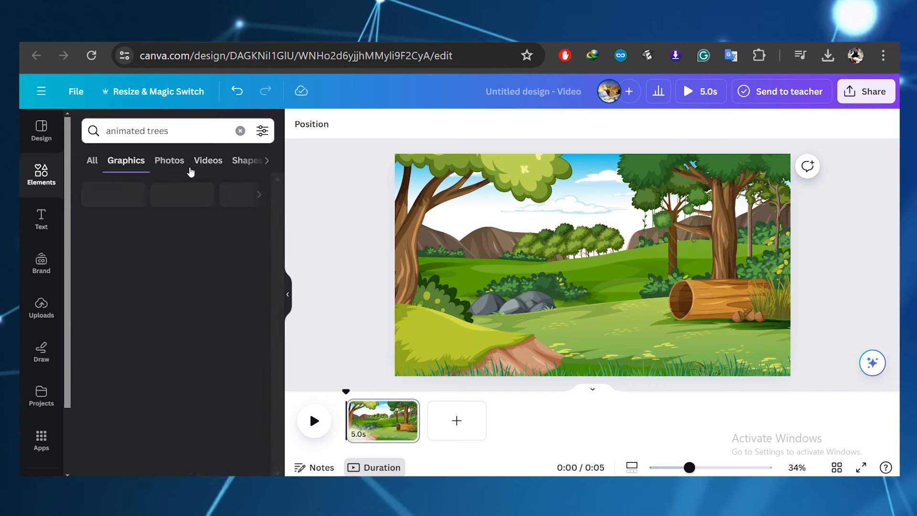
left_click(171, 229)
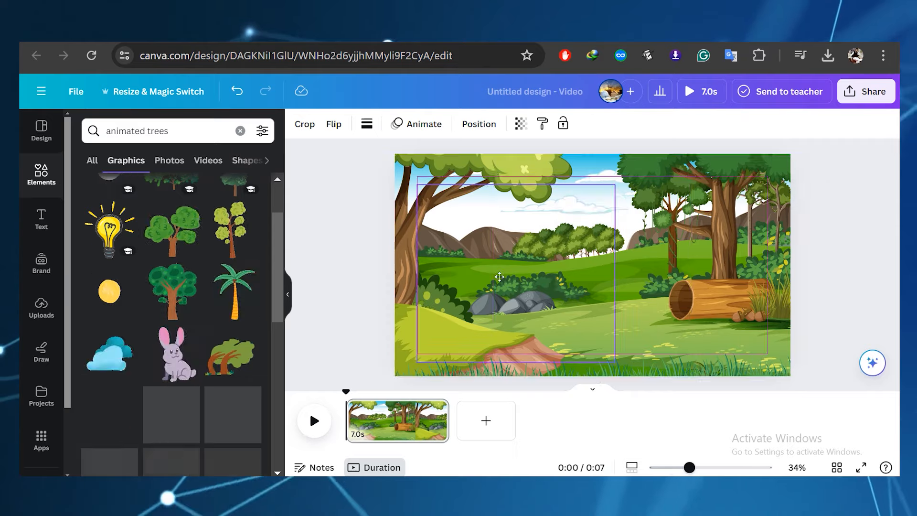
left_click(161, 296)
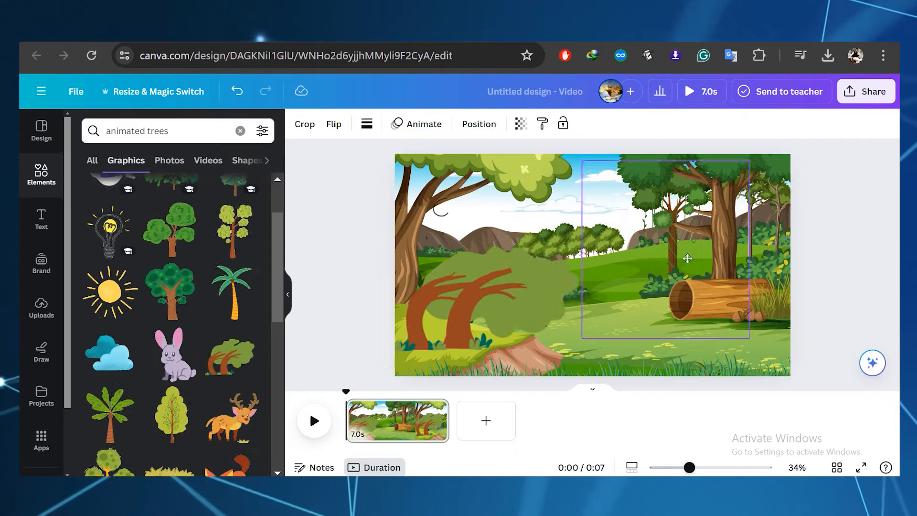
left_click_drag(705, 210, 655, 269)
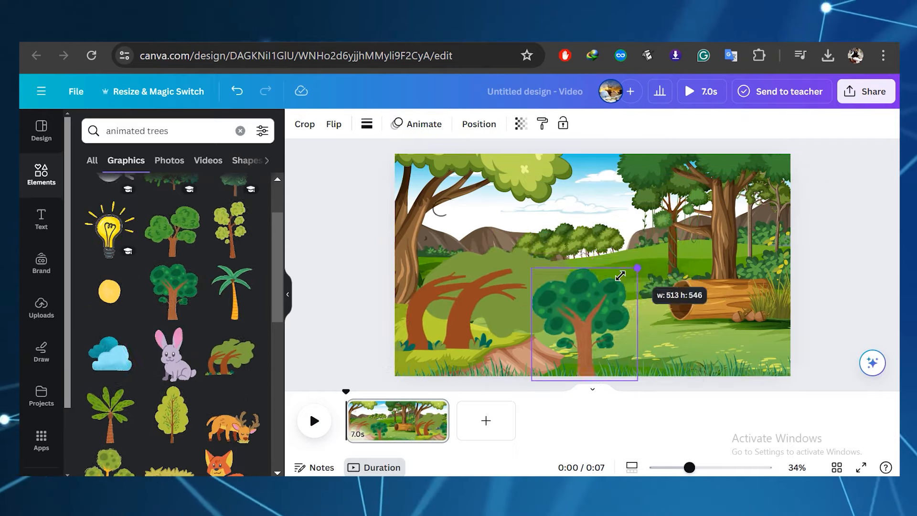
left_click_drag(636, 305, 789, 288)
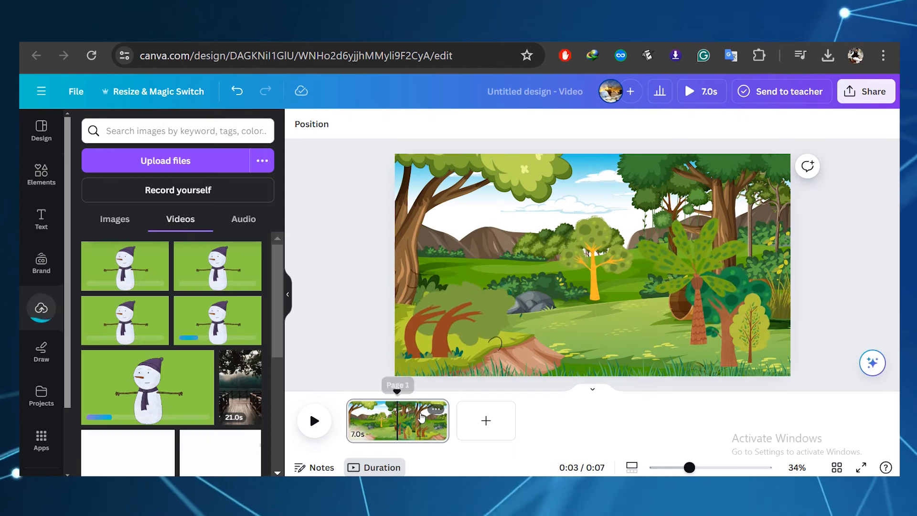
Set the forest page's duration to 6.0 seconds.
left_click(422, 417)
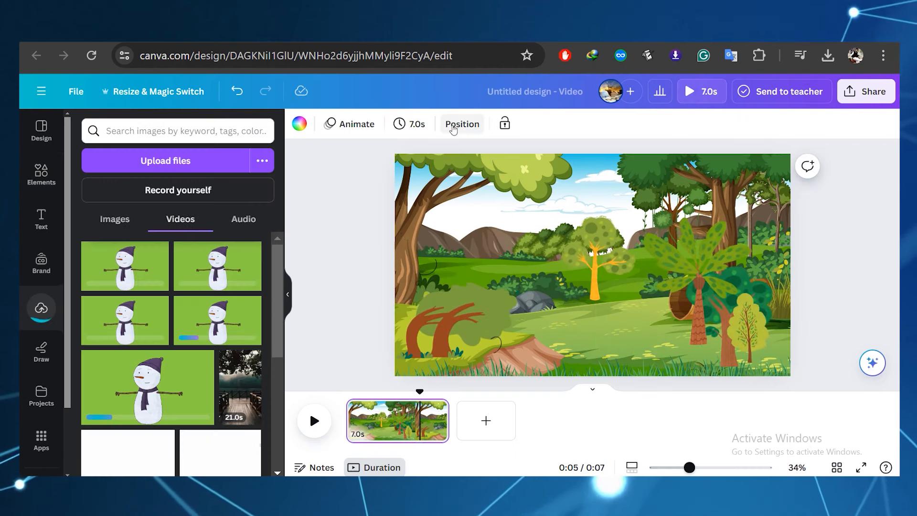
left_click(411, 125)
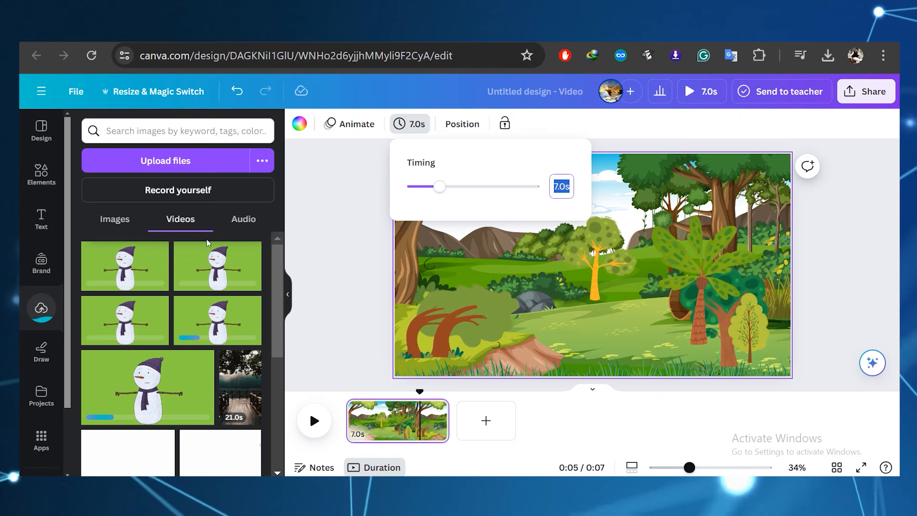
left_click_drag(437, 192, 436, 192)
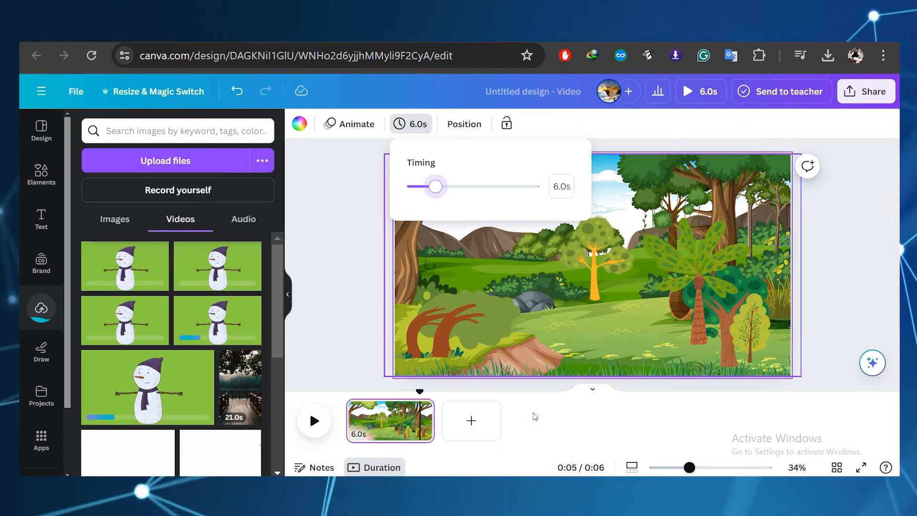
left_click(553, 446)
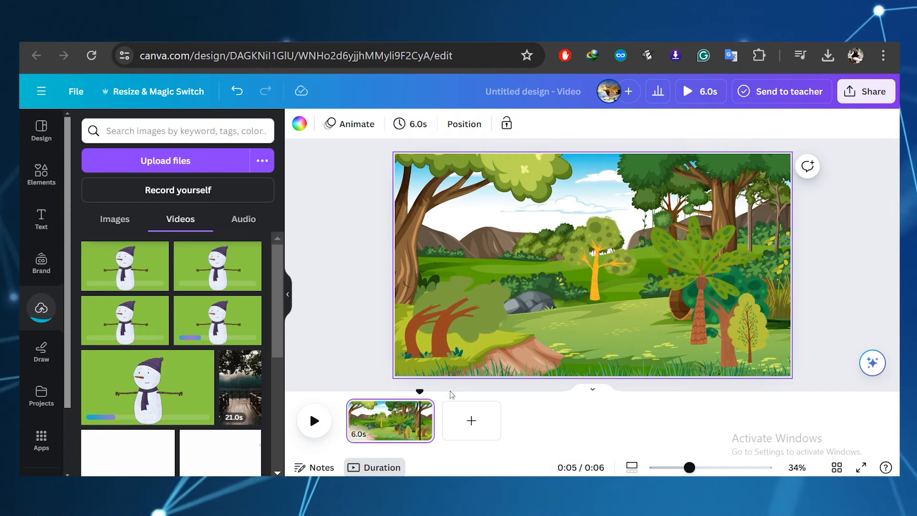
left_click(385, 391)
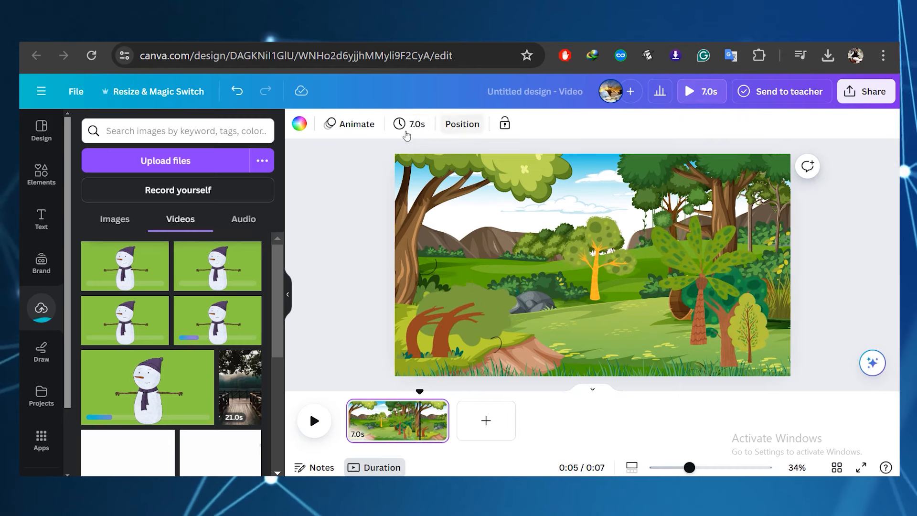
left_click(410, 123)
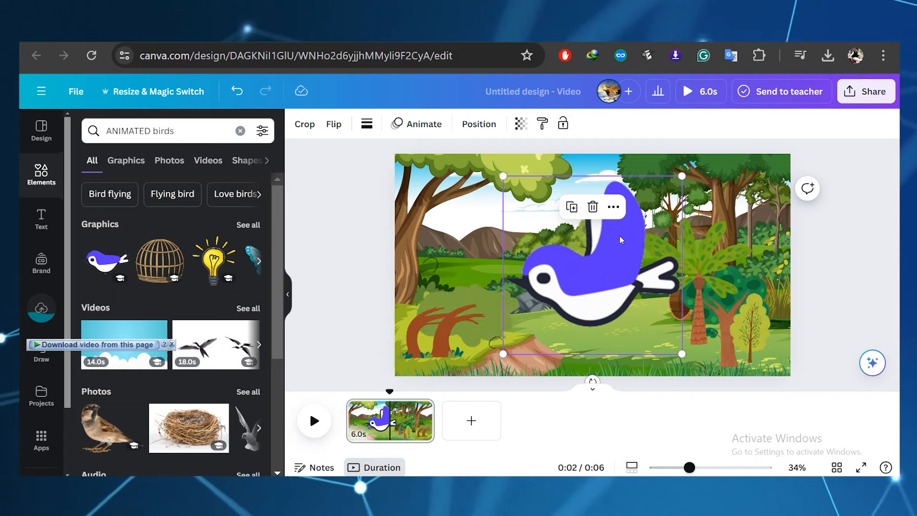
Shrink the animated blue bird and the bee, place them in the upper part of the forest scene, and start downloading the design.
left_click_drag(682, 177, 590, 267)
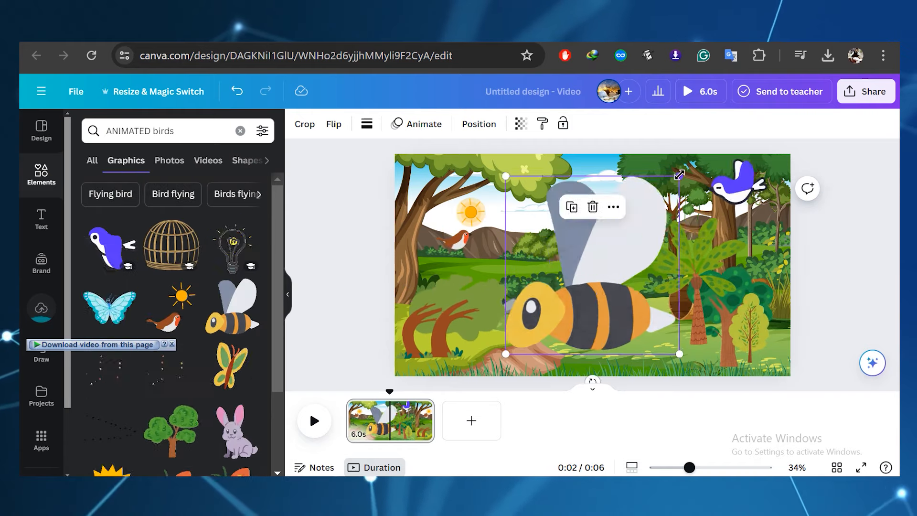
left_click_drag(679, 175, 564, 287)
left_click_drag(535, 324, 597, 186)
left_click_drag(631, 156, 592, 184)
key("Escape")
left_click(882, 99)
left_click(745, 371)
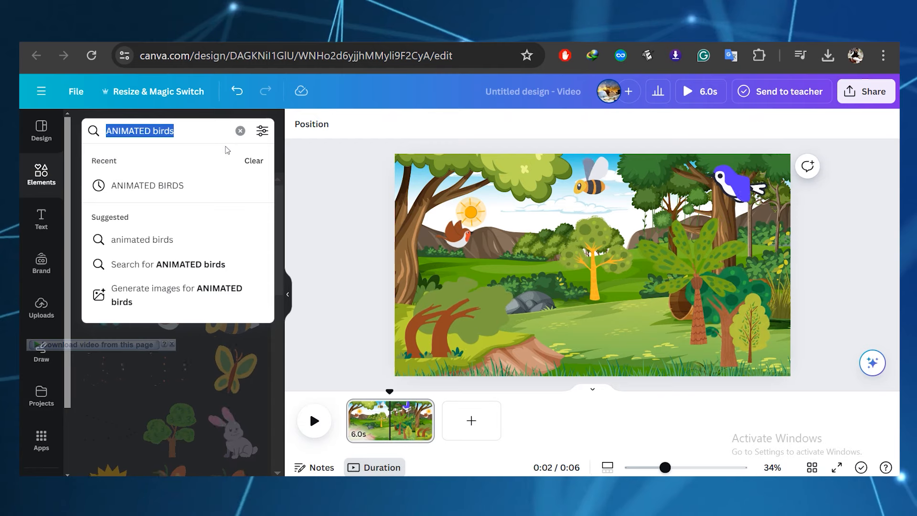
Search the graphics for "animated eagle" and add the flying bird with orange and teal wings to the scene.
type("eagle")
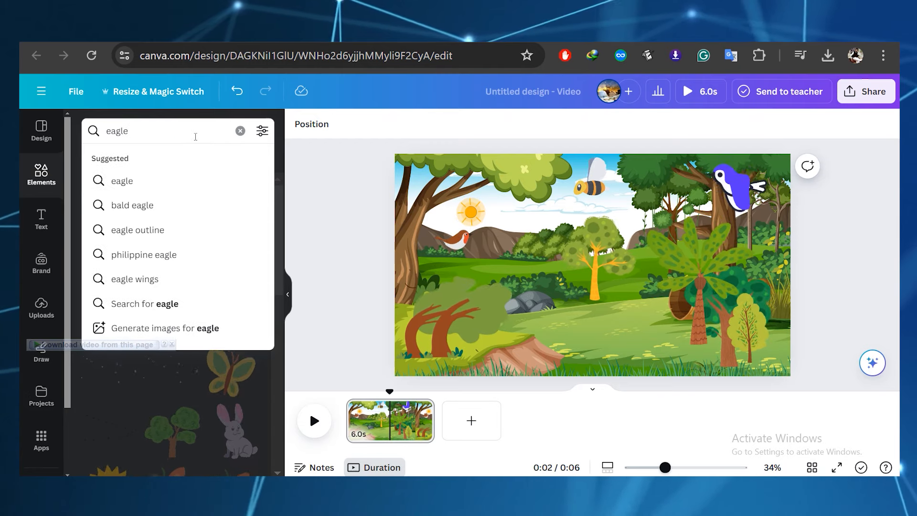
key("Return")
key("Home")
type("animated")
key("Return")
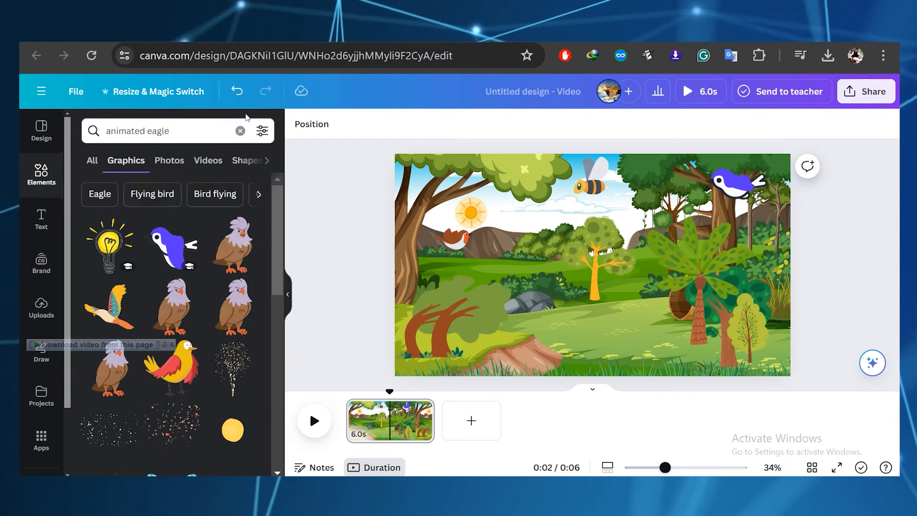
key("ctrl+shift+Right")
key("Return")
left_click(108, 306)
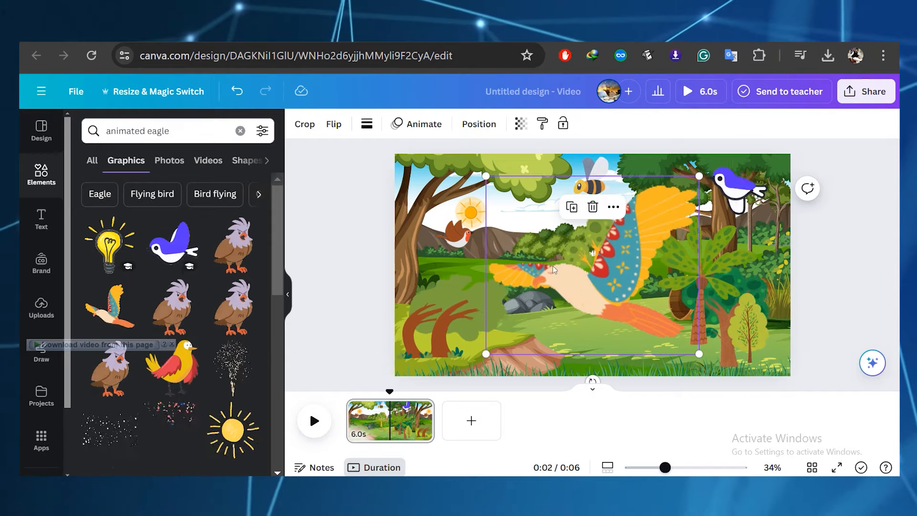
Scale down the flying eagle, move it to the scene's left edge, and flip it to face right.
left_click_drag(540, 284, 568, 283)
left_click_drag(727, 176, 715, 186)
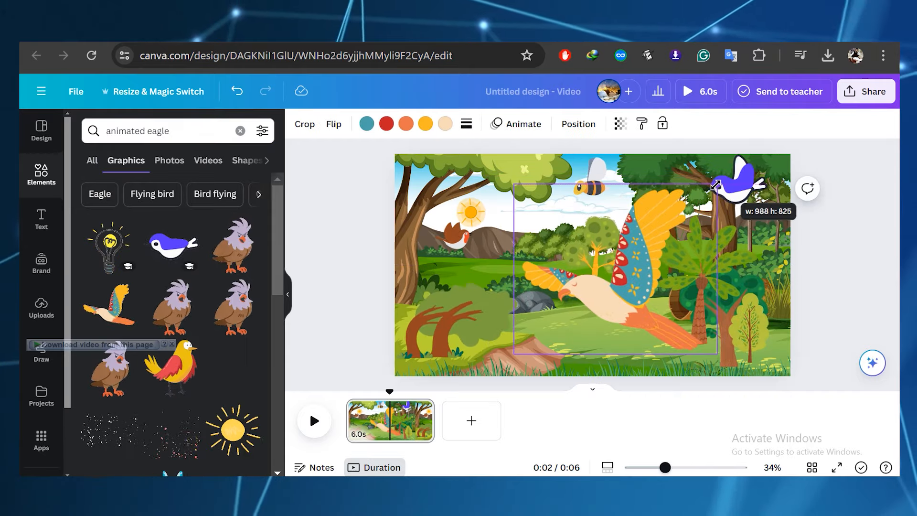
left_click_drag(608, 293, 468, 268)
left_click(334, 124)
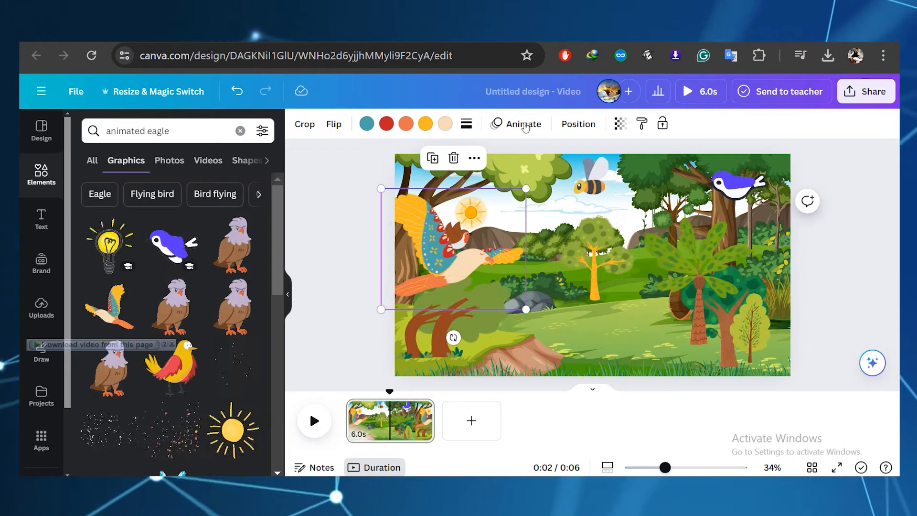
Create a custom animation path that flies the eagle from the scene's left edge towards the middle, and preview it.
left_click(519, 124)
left_click(211, 259)
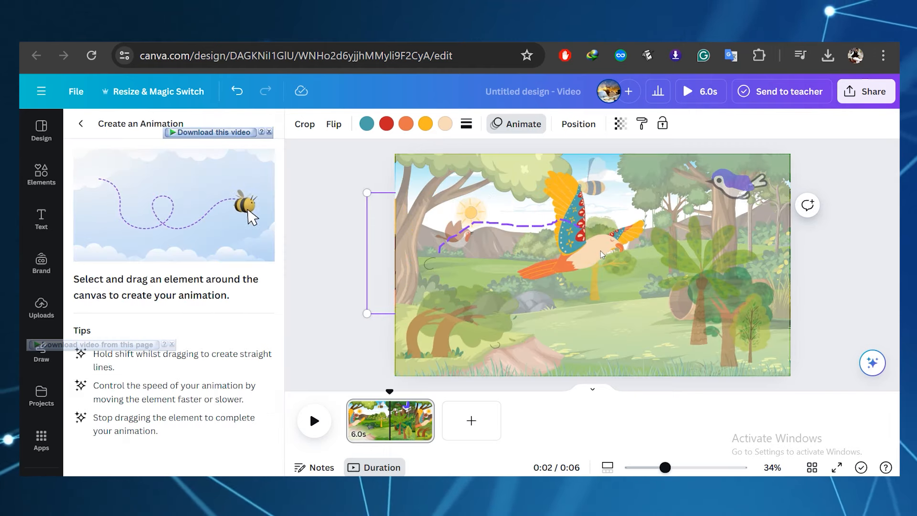
left_click_drag(621, 253, 591, 297)
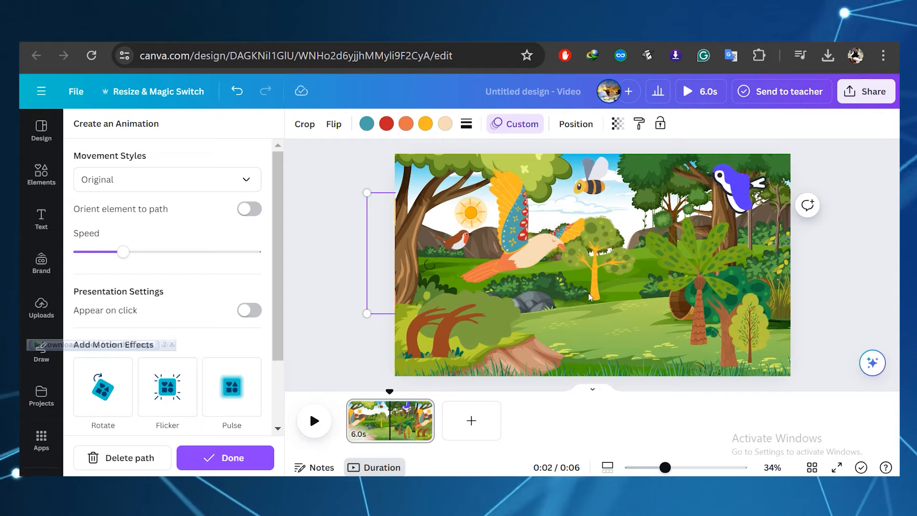
left_click(379, 430)
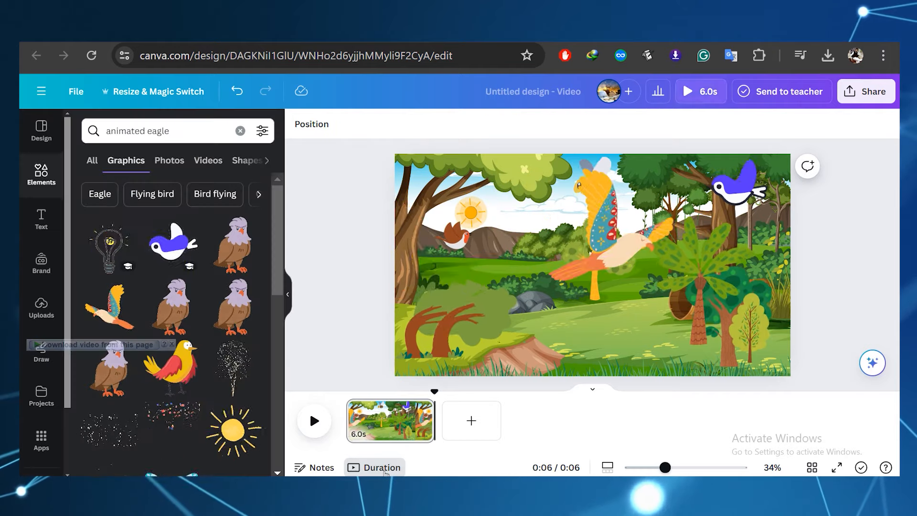
Set the page duration to 15.0 seconds and download the eagle scene as an MP4 video at 1080p.
left_click(404, 129)
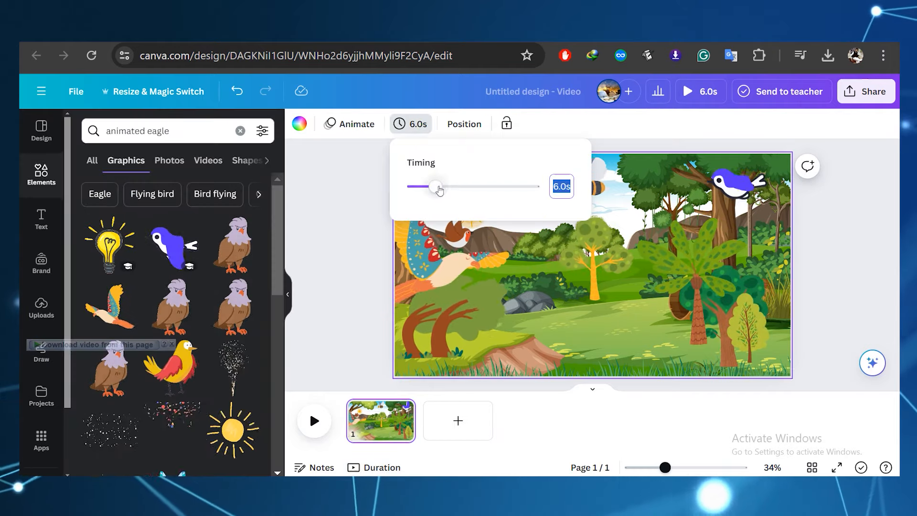
left_click_drag(472, 191, 475, 187)
left_click(408, 348)
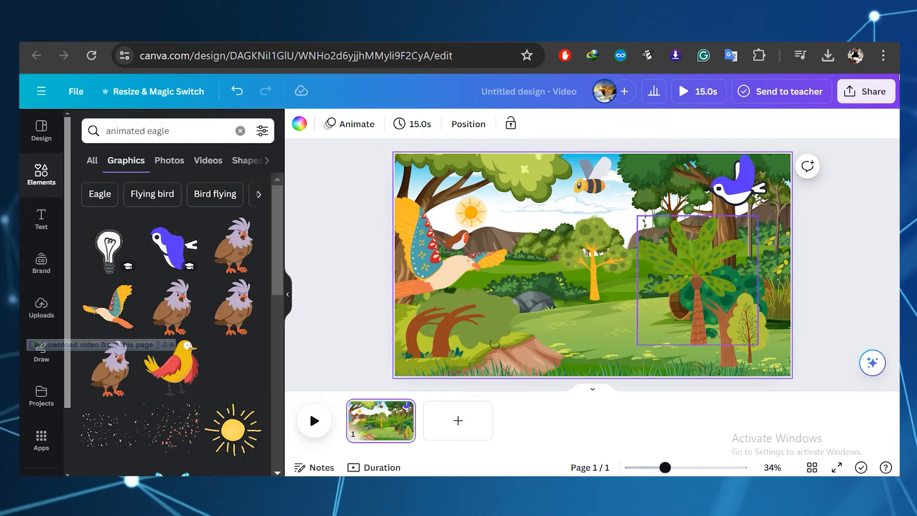
left_click(866, 91)
left_click(749, 332)
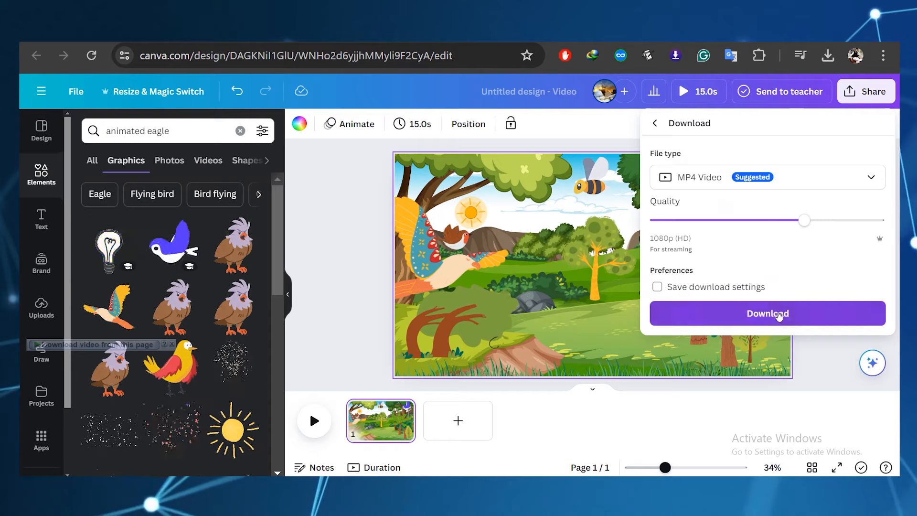
left_click(768, 314)
Delete the eagle, search the graphics for "parrot", and add the multicoloured parrot to the scene.
left_click(382, 289)
key("Delete")
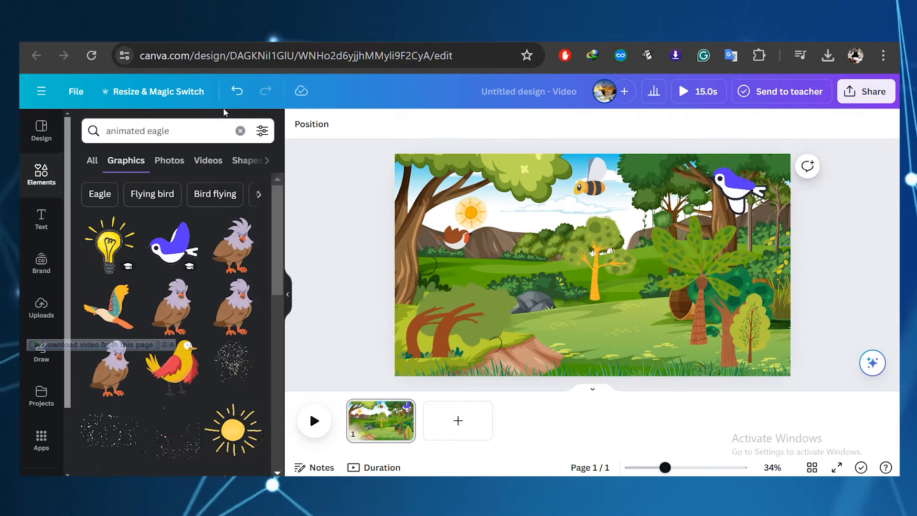
left_click_drag(180, 129, 145, 127)
type("parrot")
key("Return")
mouse_move(112, 242)
left_mouse_down()
mouse_move(433, 315)
mouse_move(636, 335)
left_mouse_up()
Give the parrot a custom movement path from the scene's left side across the clearing, keeping the Original movement style.
left_click(462, 124)
left_click(132, 224)
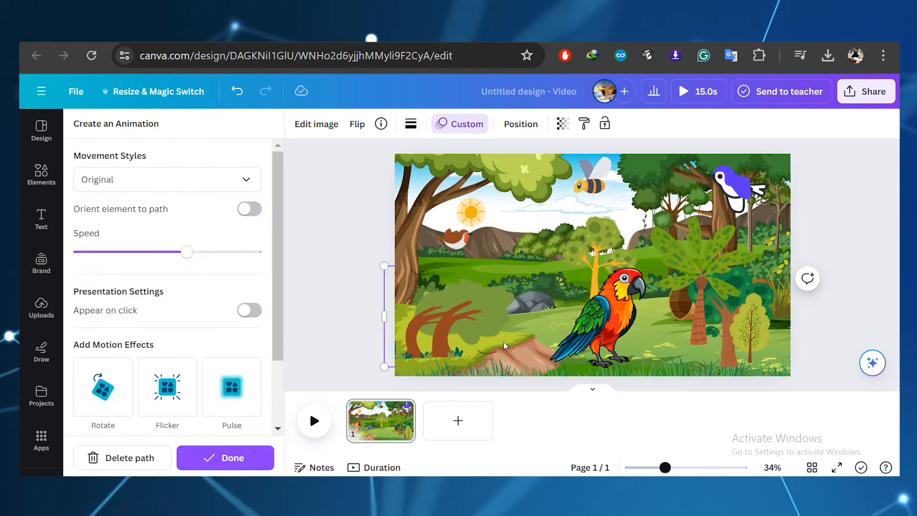
left_click(214, 463)
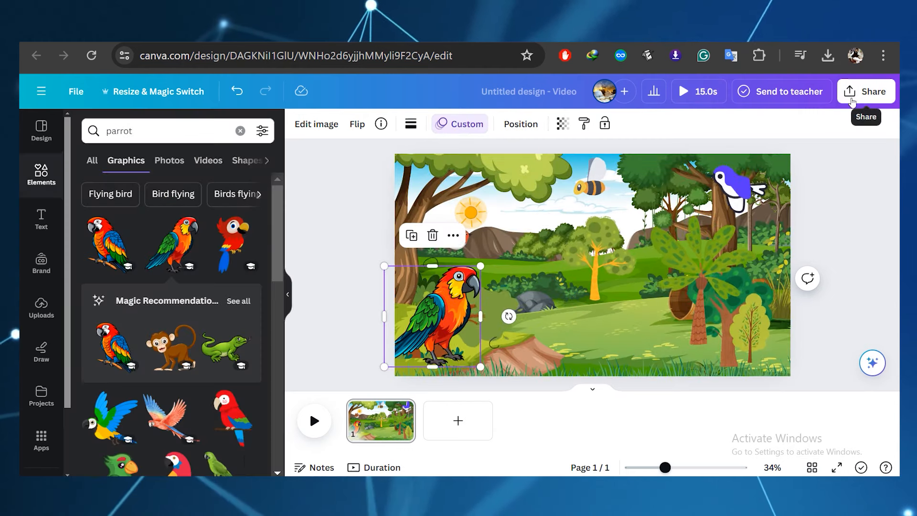
Download the finished parrot scene.
left_click(851, 92)
scroll(716, 327, "down", 2)
left_click(716, 328)
left_click(658, 287)
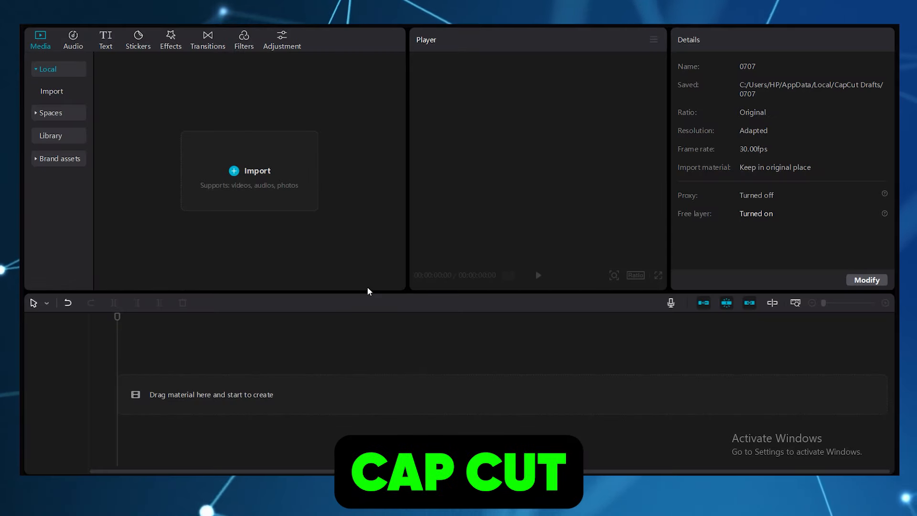
Switch to CapCut, import the downloaded scene and snowman clips, and add the bACKGROUND OF KIDS design.mp4 clip to the timeline.
left_click(279, 171)
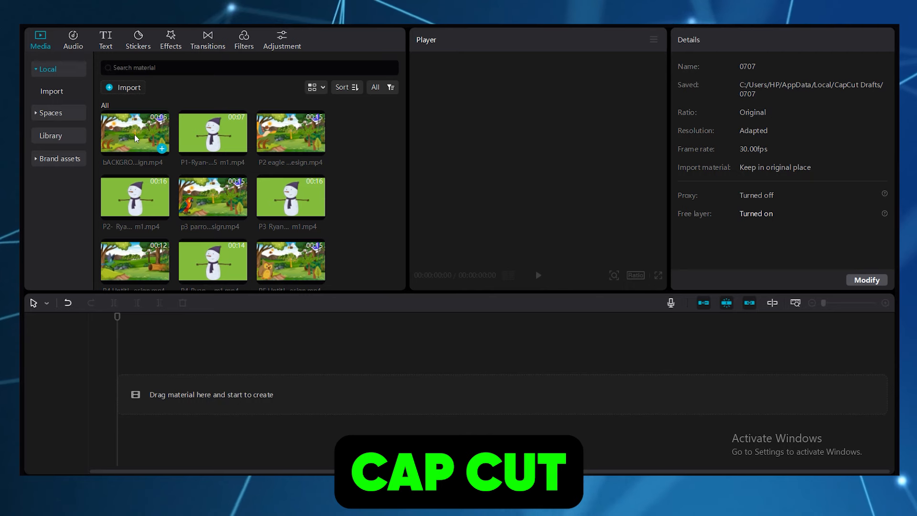
left_click(135, 139)
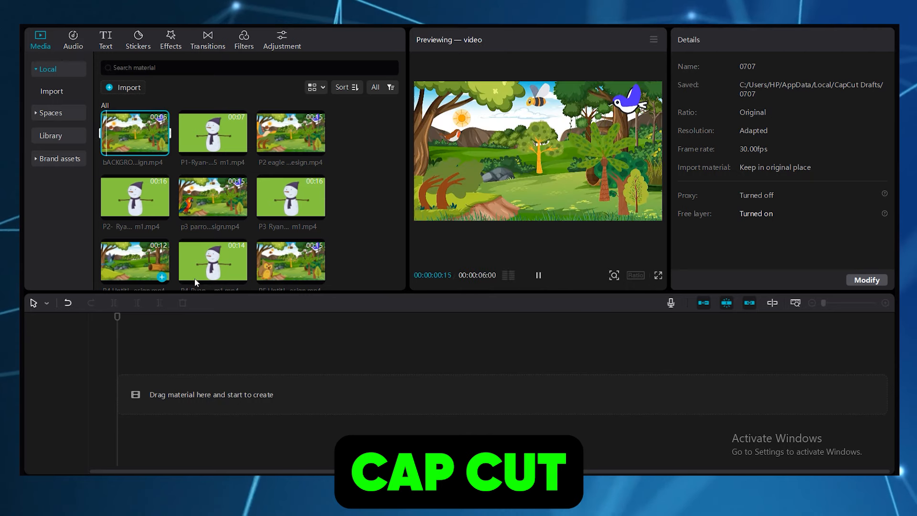
left_click(162, 149)
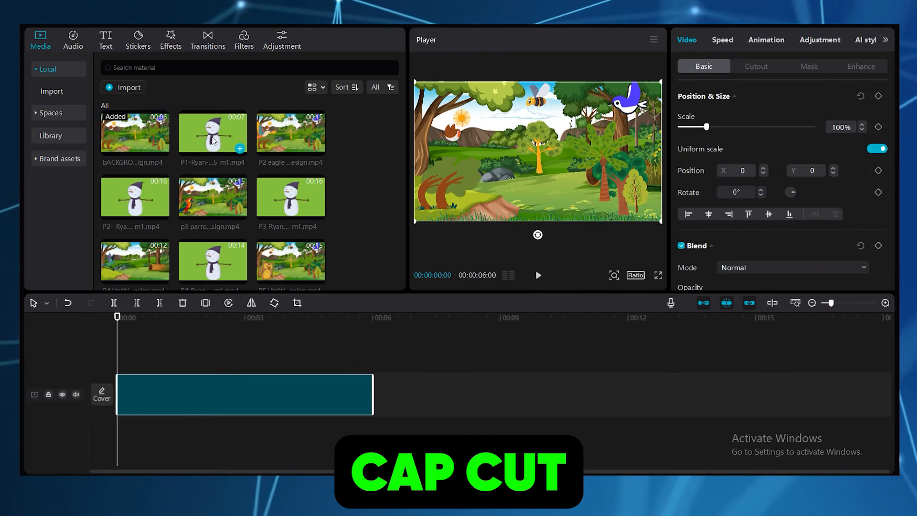
Add the P1 snowman clip to the timeline and place it on a track above the background clip.
left_click(239, 146)
left_click(239, 149)
left_click_drag(335, 396, 374, 368)
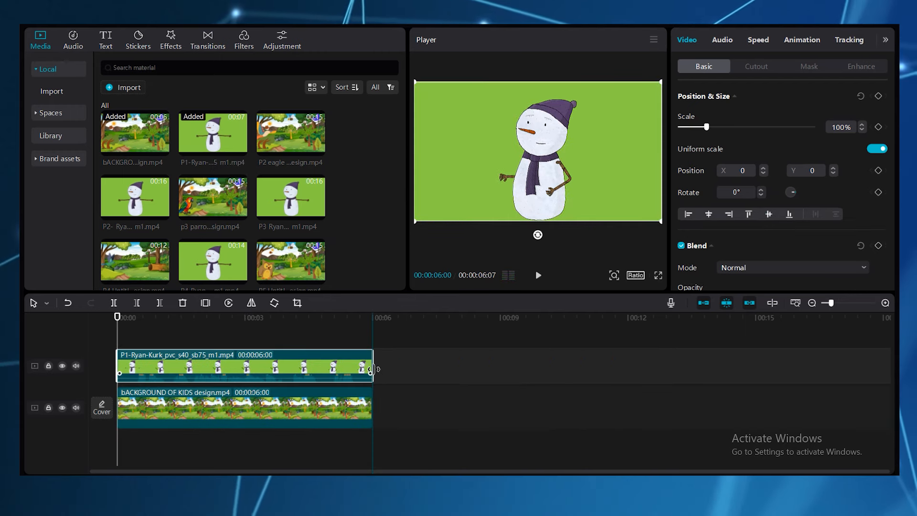
Undo the snowman clip's trim and slow the background clip so that its duration is 6.2 s.
left_click(367, 411)
left_click(366, 411)
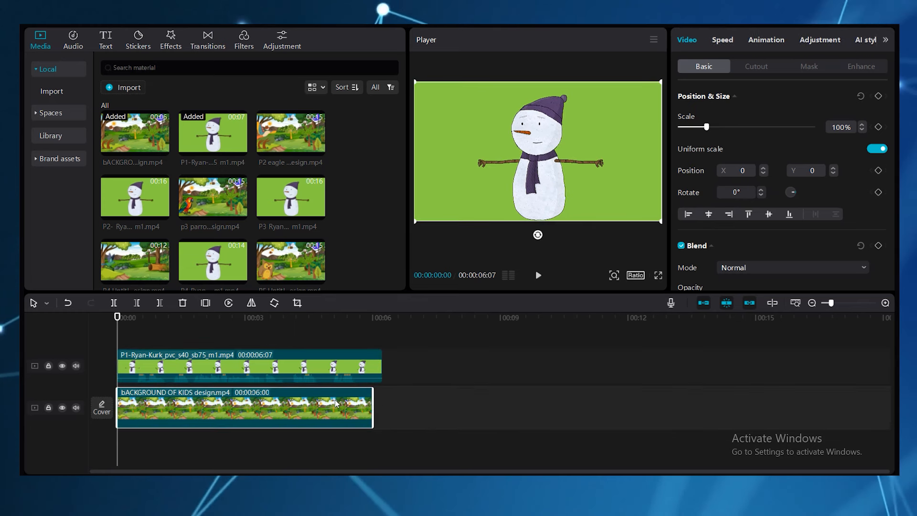
key("ctrl+z")
left_click(722, 39)
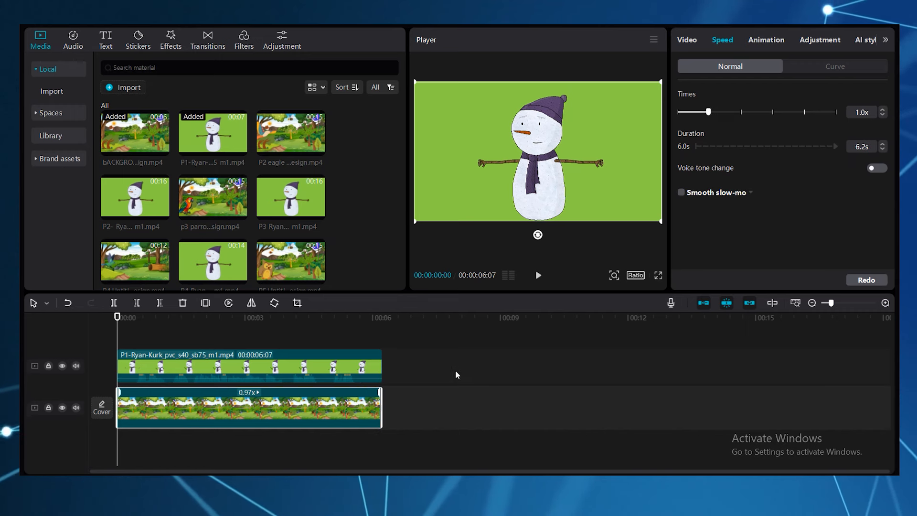
Remove the P1 snowman clip's green background with a chroma key at strength 5 and move the snowman slightly lower in the scene.
left_click(274, 330)
left_click(235, 363)
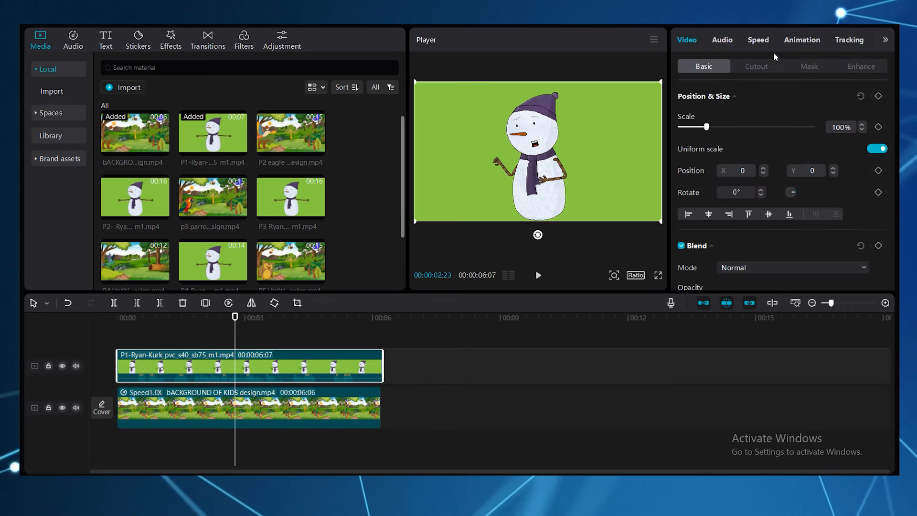
left_click(757, 67)
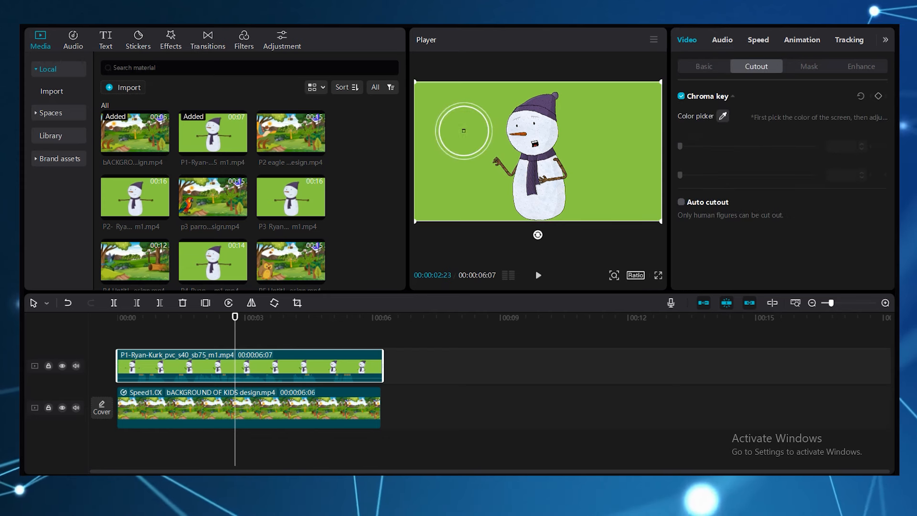
left_click(647, 157)
left_click_drag(680, 147, 688, 146)
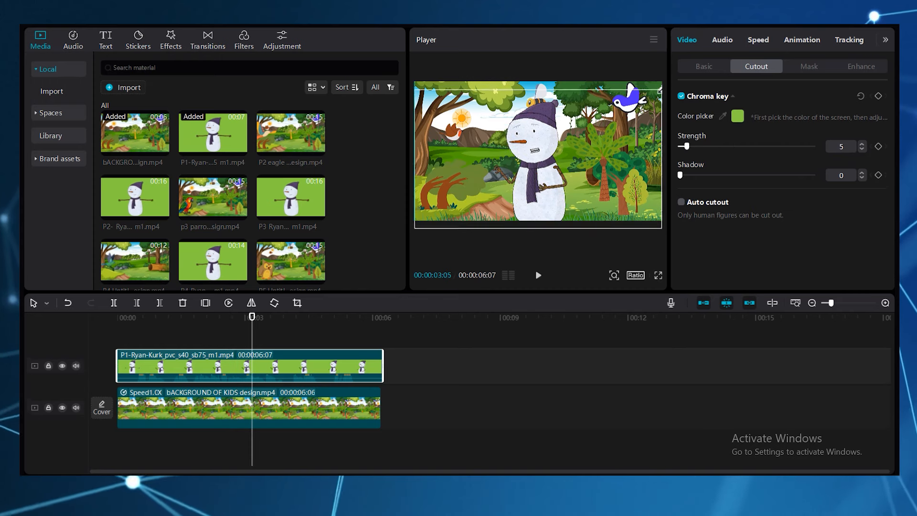
left_click_drag(531, 152, 532, 160)
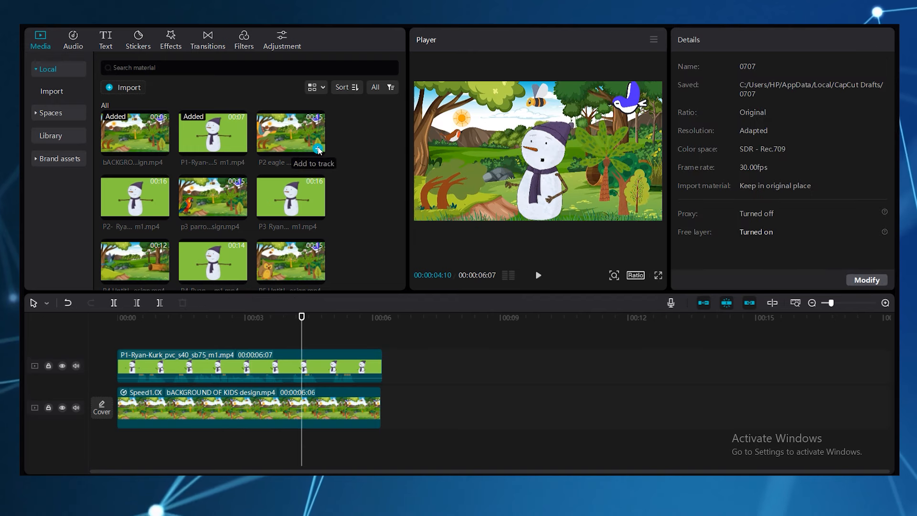
Append the P2 eagle background clip to the main track and add the P2 snowman clip on a track above it.
left_click(318, 149)
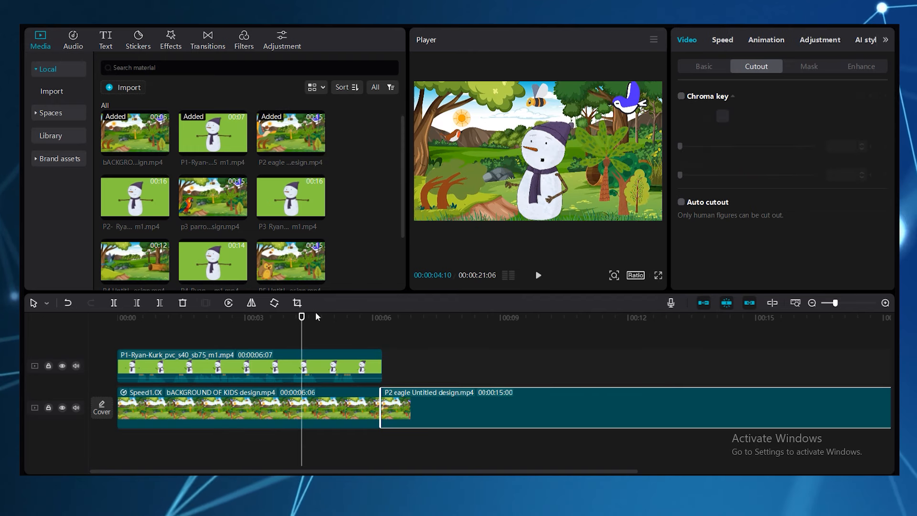
left_click(162, 213)
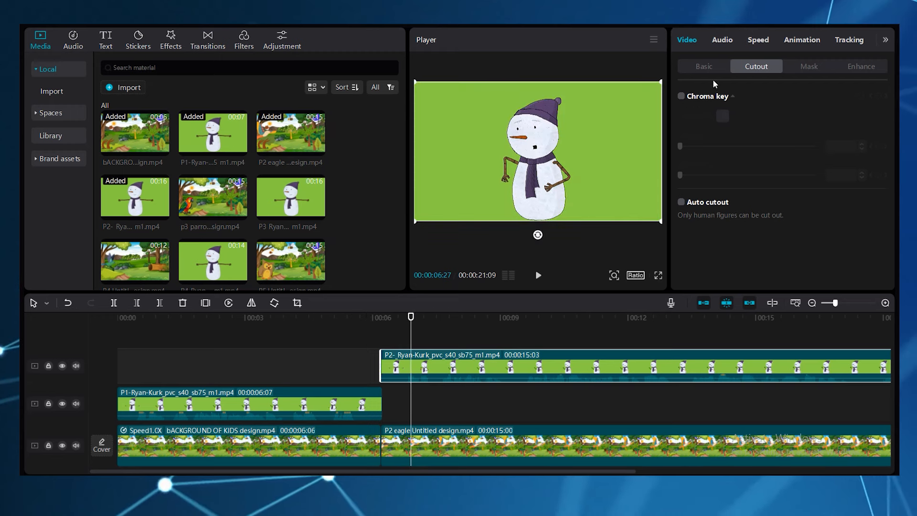
Key out the P2 snowman clip's green background at strength 9, move the snowman to the scene's right side and preview the playback.
left_click(701, 96)
left_click_drag(680, 146, 691, 146)
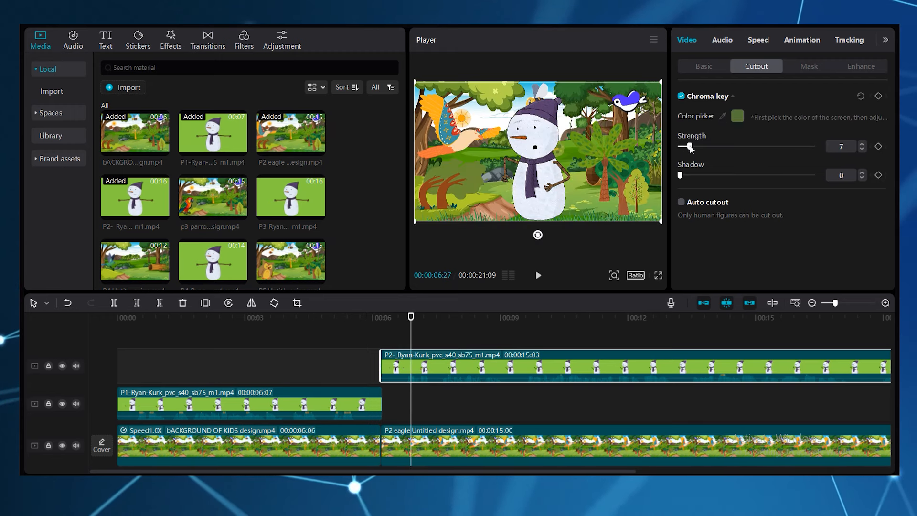
left_click(539, 276)
left_click(538, 275)
left_click_drag(533, 170, 620, 181)
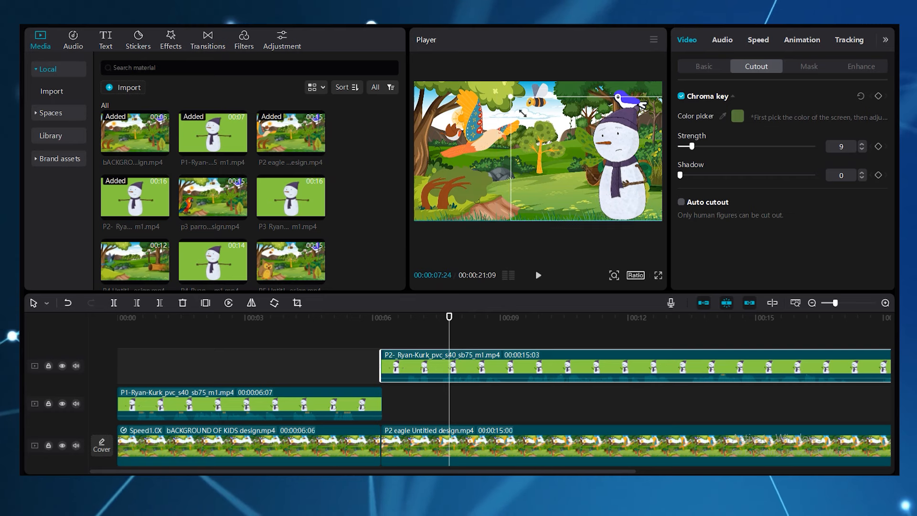
left_click(539, 276)
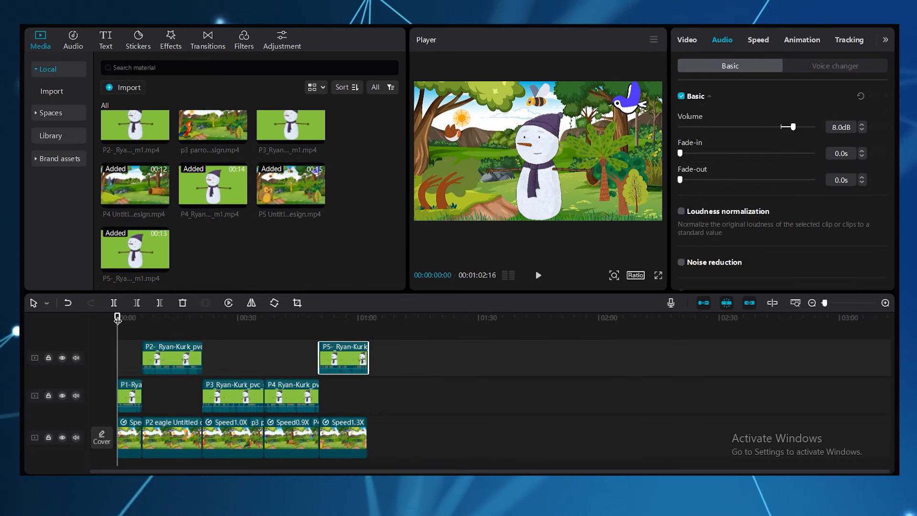
Skim through the assembled timeline and export it as a 1080P mp4 titled Kids Cartoon video.
left_click_drag(117, 319, 347, 315)
key("ctrl+e")
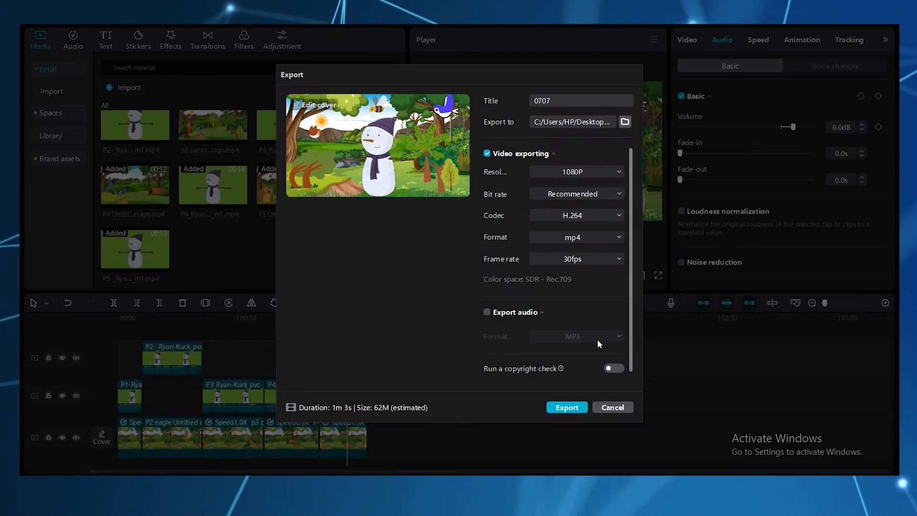
key("ctrl+a")
type("Kids Cartoon video")
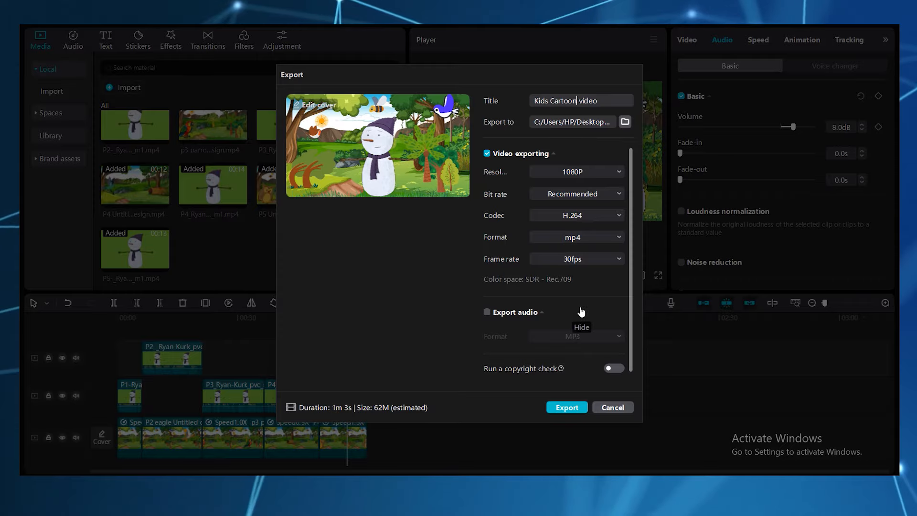
left_click(567, 408)
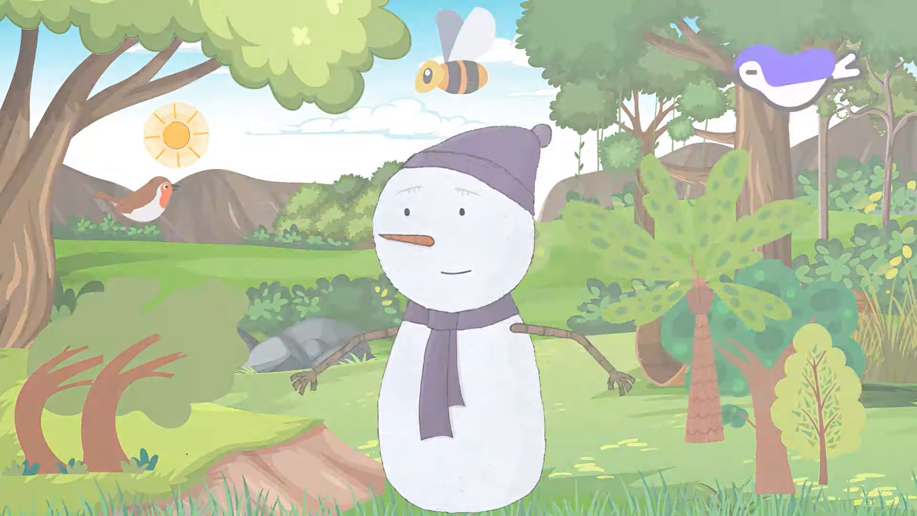